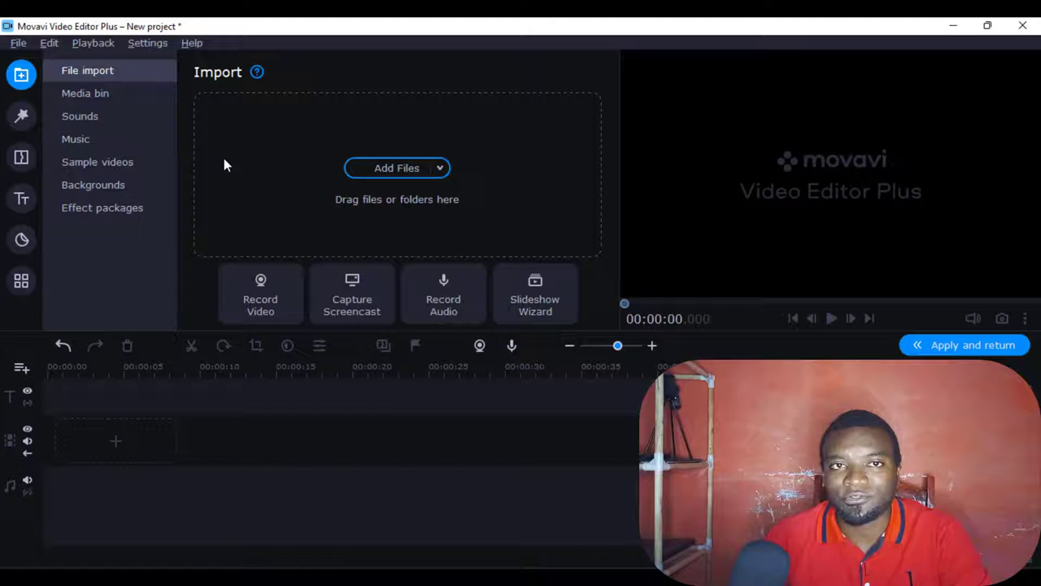
Step: Open the Titles panel from the left sidebar to browse the intro videos
left_click(26, 208)
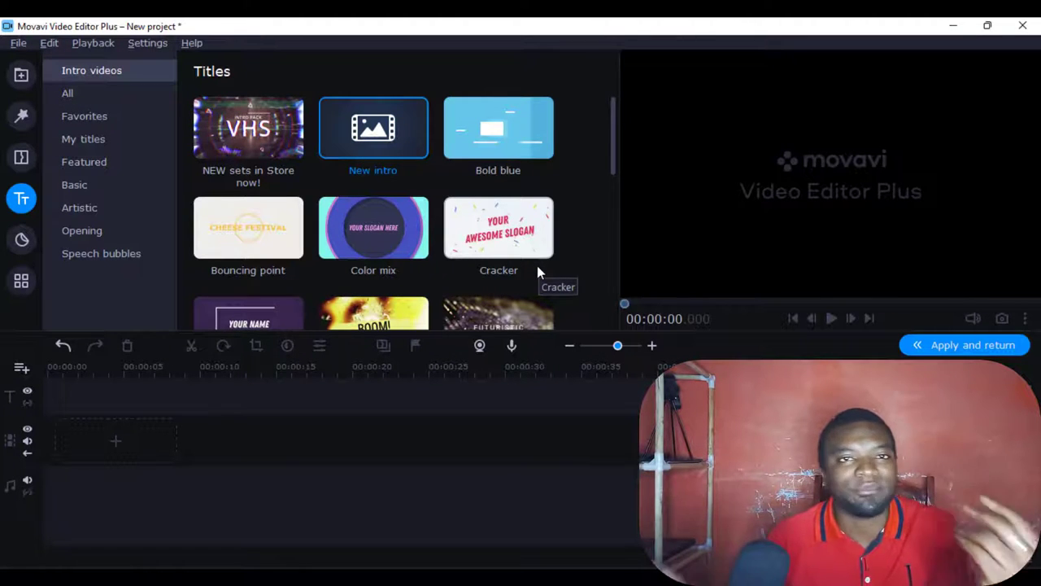
Step: Drag the Bold blue intro onto the start of the timeline's video track
scroll(540, 273, "down", 3)
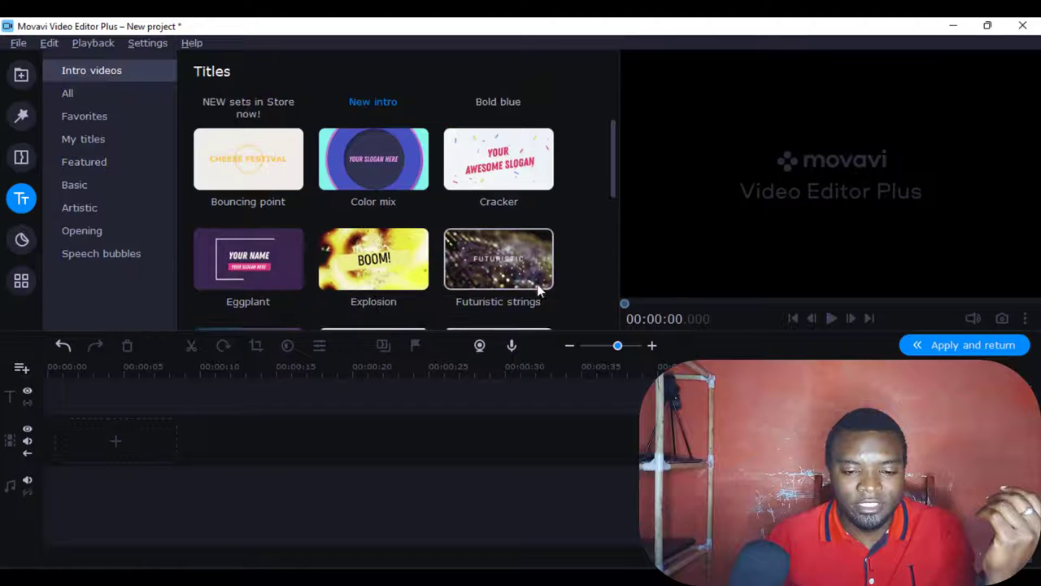
scroll(480, 269, "up", 3)
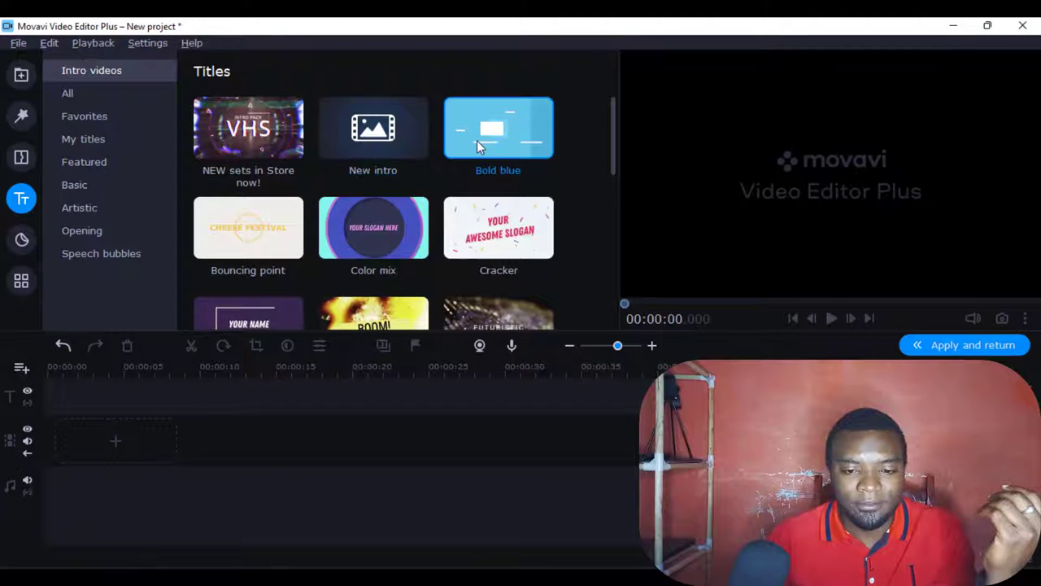
left_click_drag(498, 128, 114, 439)
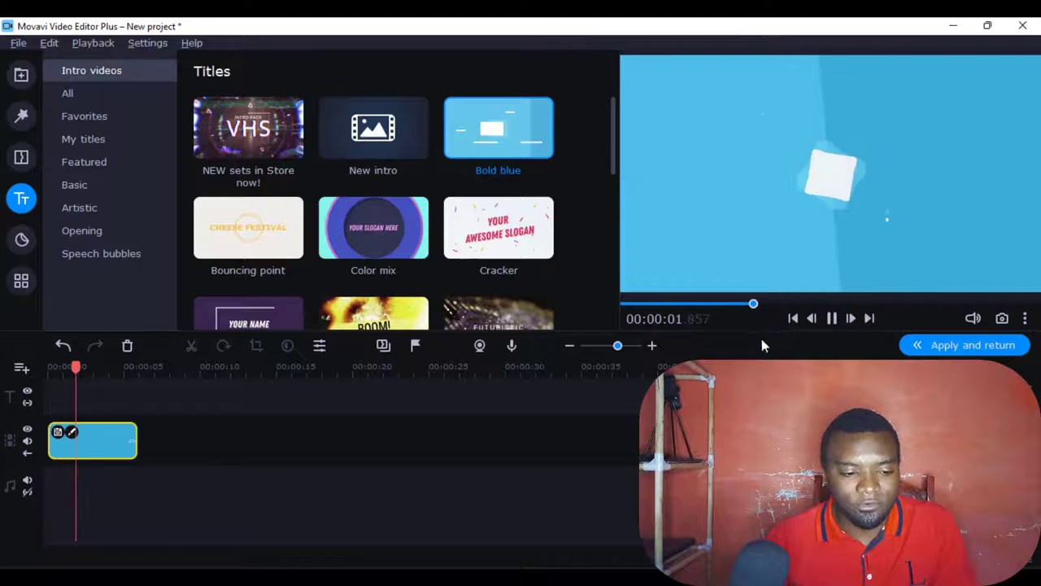
Step: Append Bouncing point, Color mix, Cracker, Eggplant, then Trivia after the Bold blue clip
double_click(272, 230)
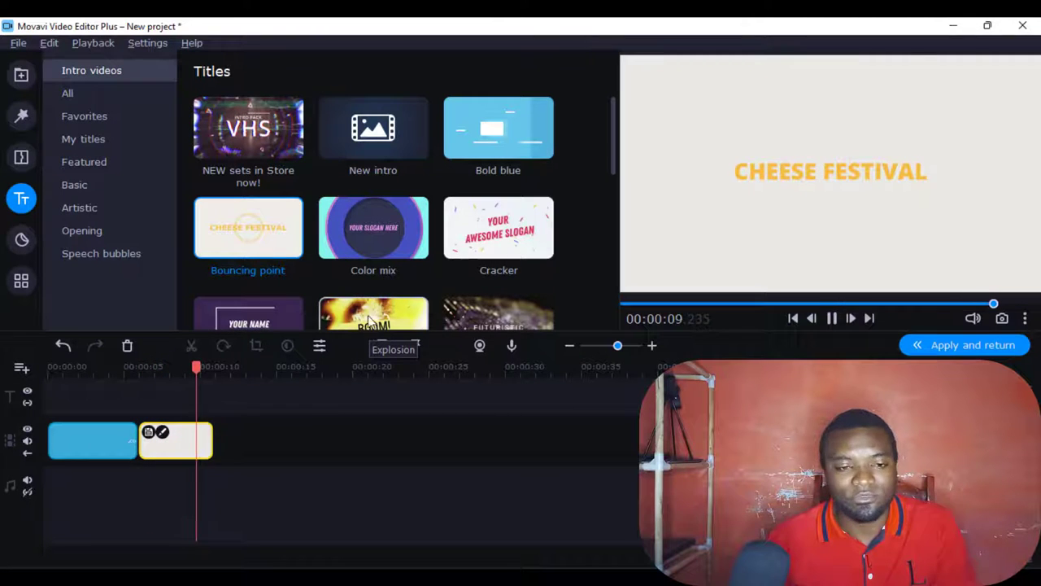
double_click(388, 253)
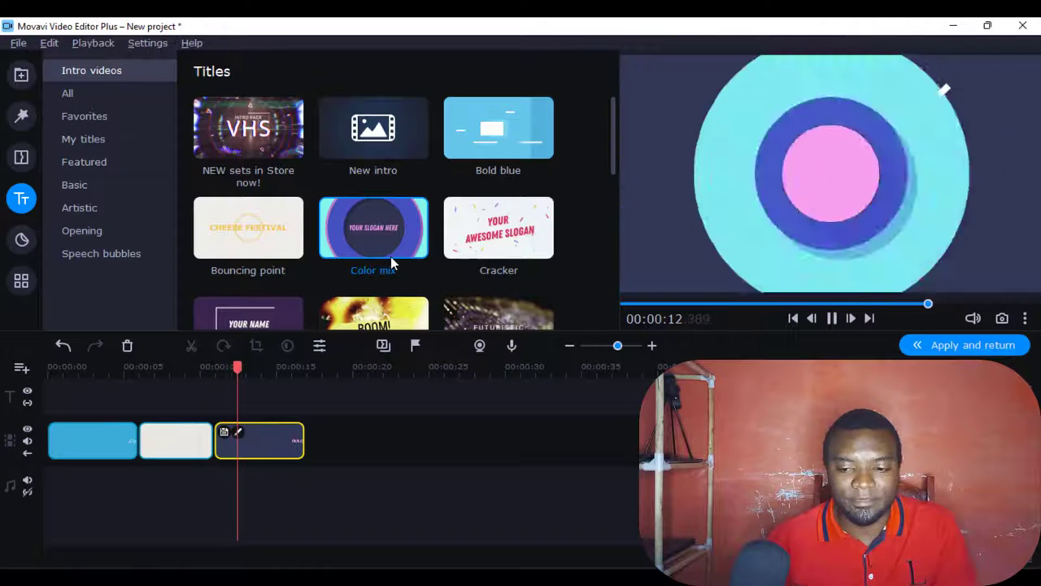
double_click(481, 237)
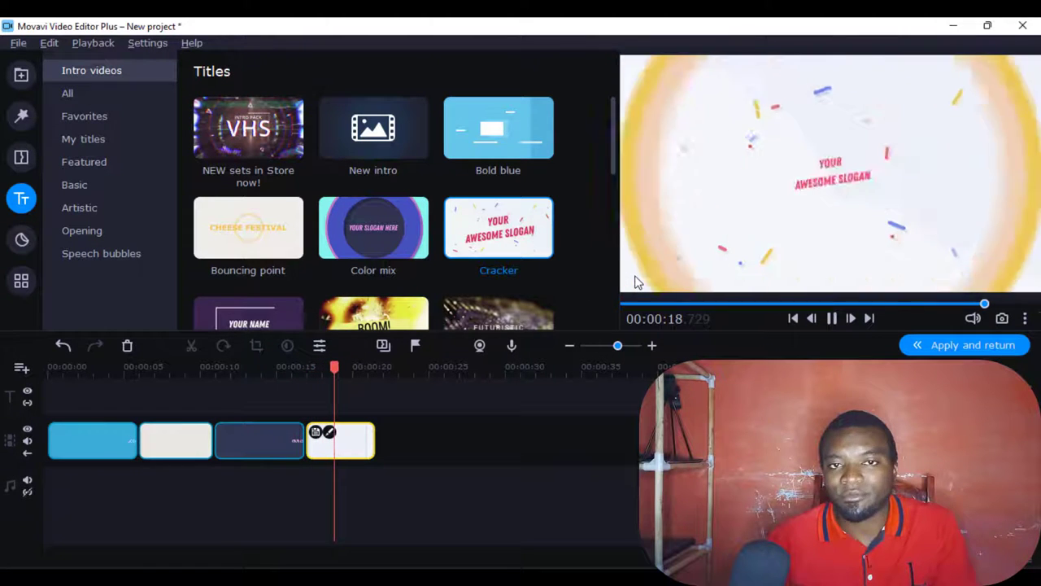
scroll(472, 263, "down", 1)
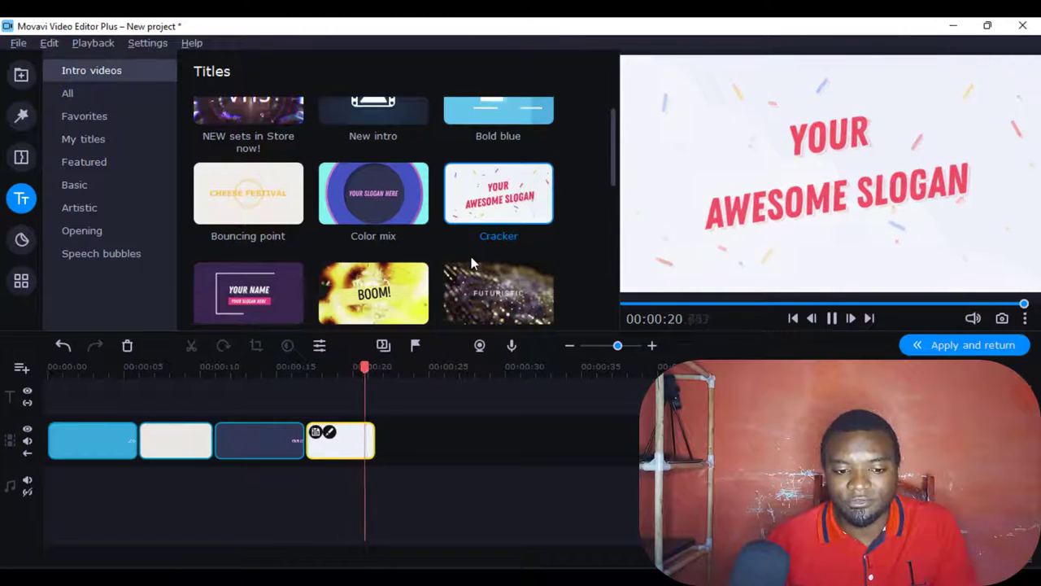
scroll(472, 262, "down", 1)
left_click(279, 265)
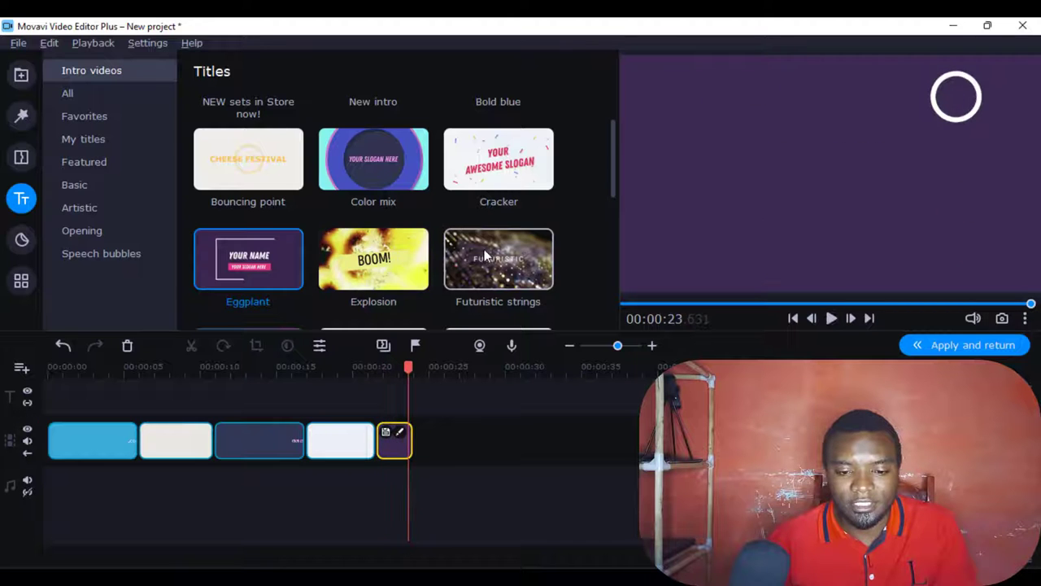
scroll(484, 251, "down", 6)
scroll(483, 250, "up", 2)
scroll(480, 249, "down", 2)
left_click_drag(247, 297, 459, 440)
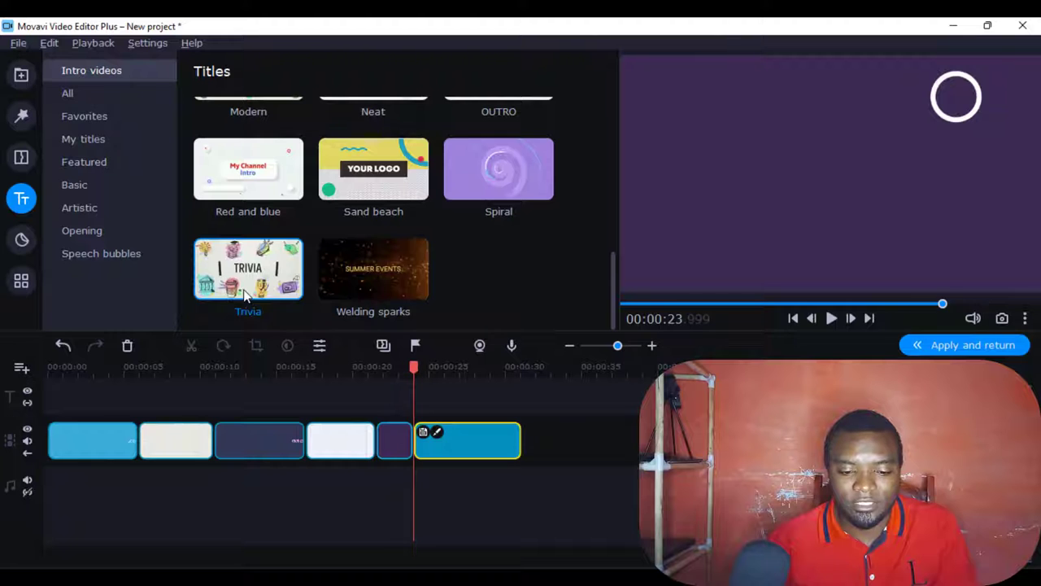
Step: Play the project preview, then move the playhead back near the start
key("space")
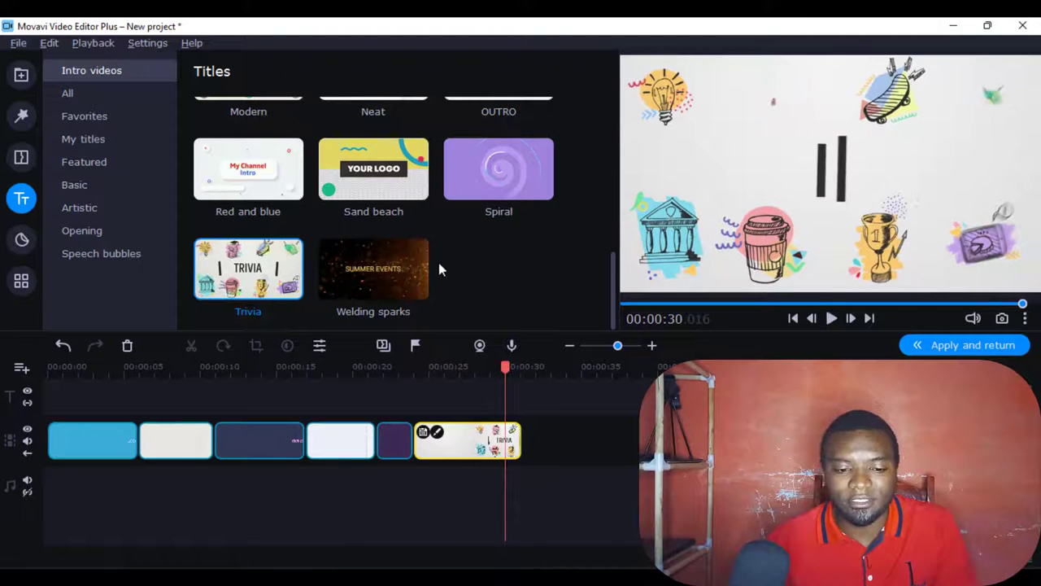
scroll(330, 259, "up", 1)
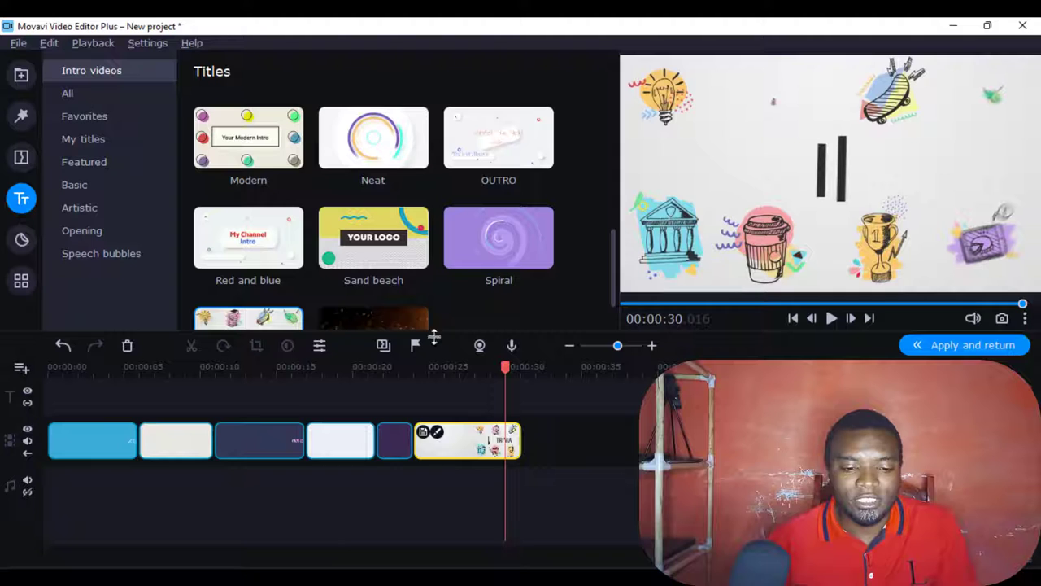
left_click(89, 384)
Step: Play the timeline from near the start and stop playback
left_click(81, 366)
key("space")
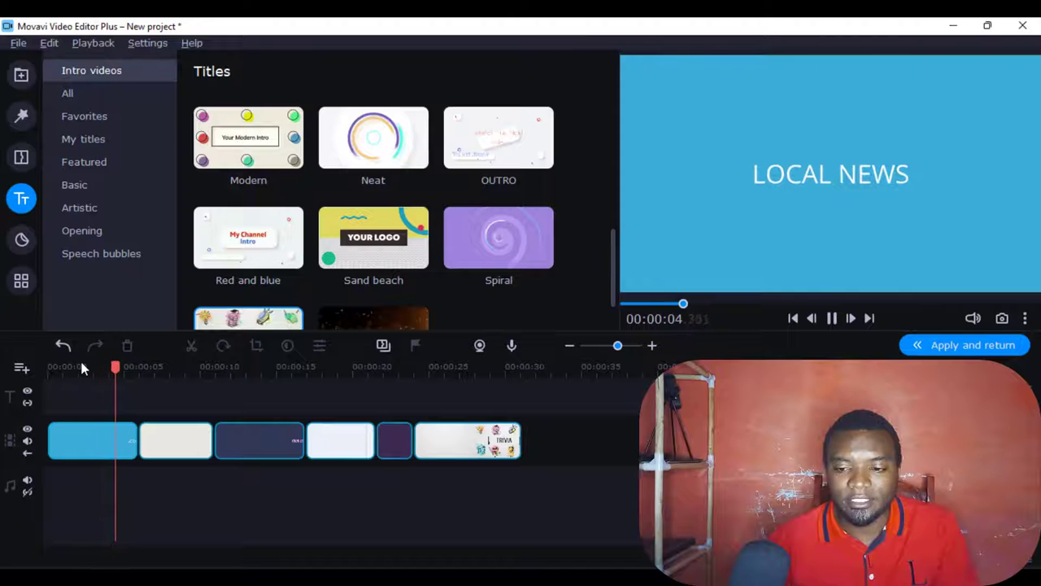
key("space")
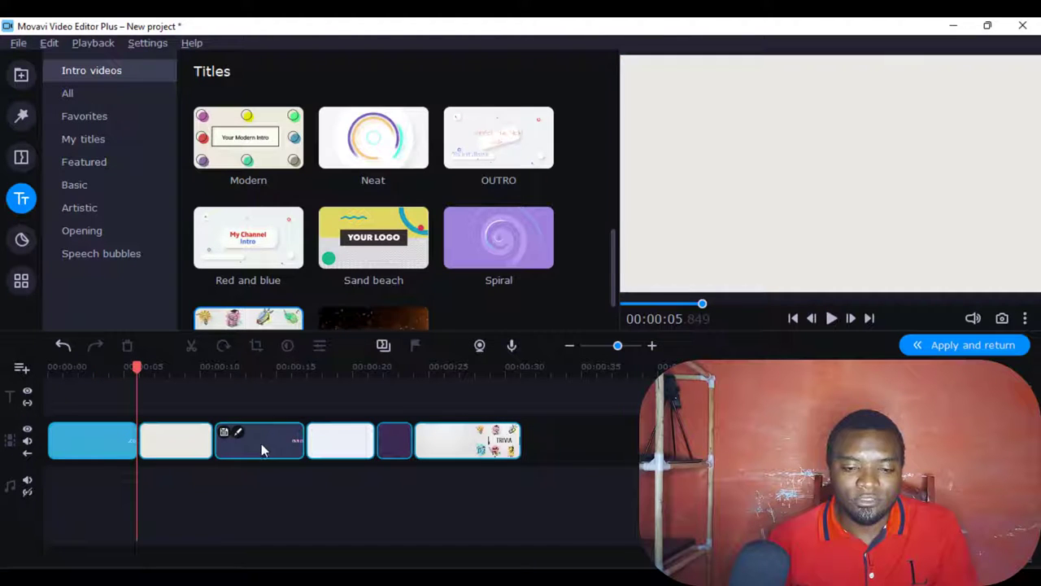
Step: Select the Trivia clip and cancel the Save new intro dialog
left_click(469, 438)
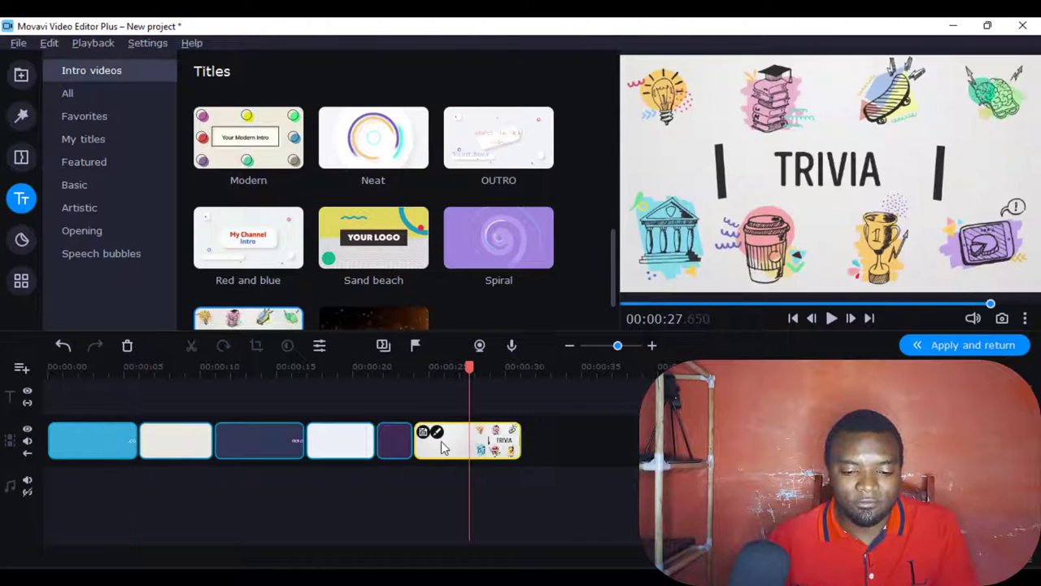
left_click(316, 433)
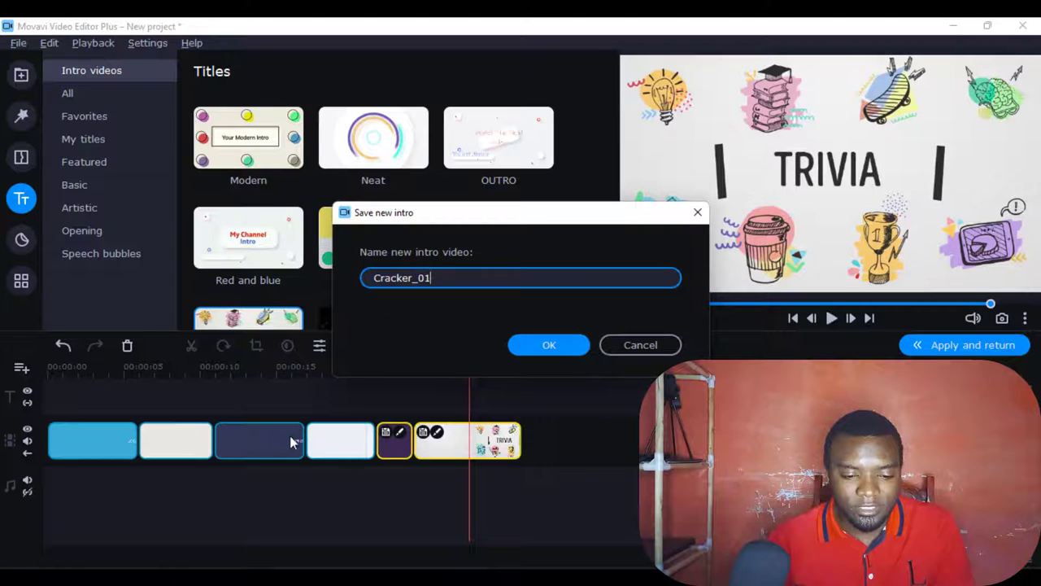
left_click(639, 344)
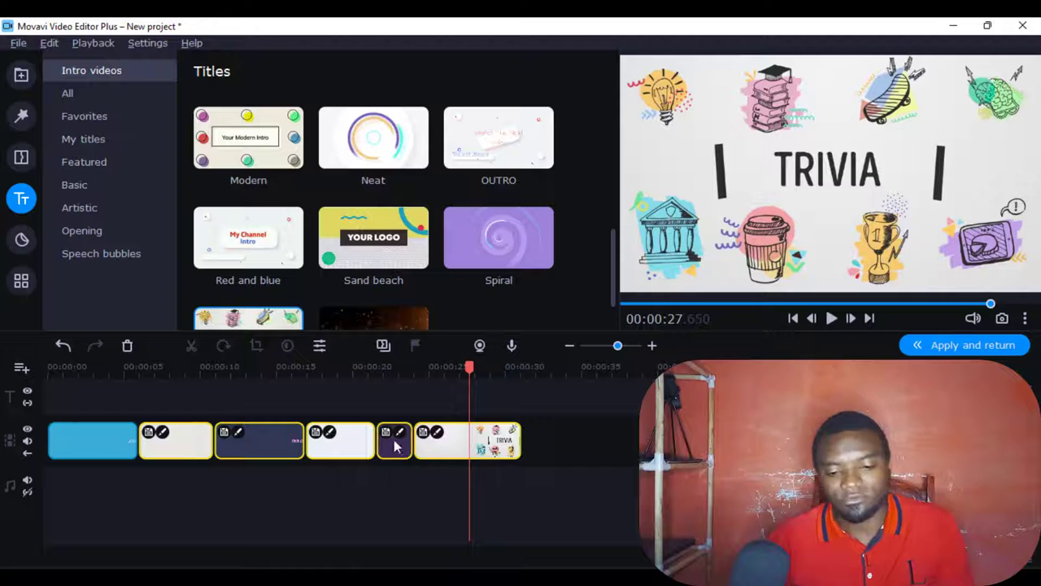
Step: Delete the five later clips, leaving only the blue LOCAL NEWS intro selected at the start
key("Delete")
left_click(103, 440)
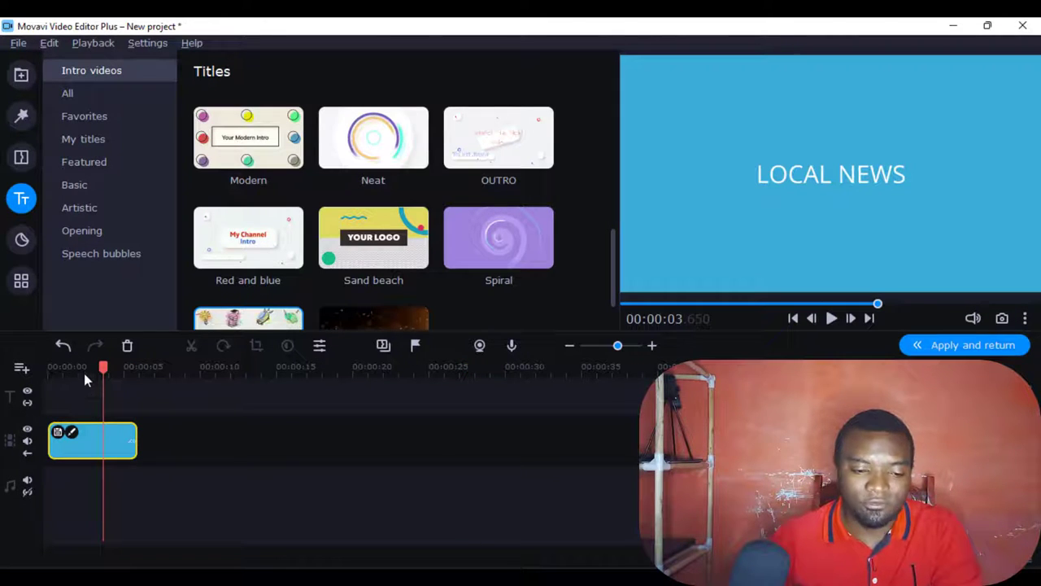
left_click(47, 367)
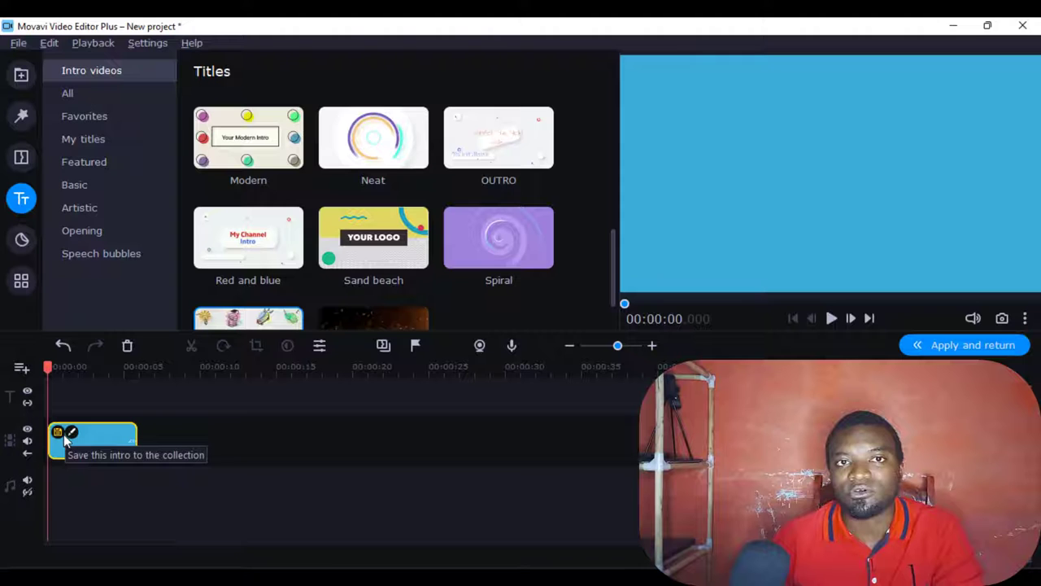
Step: Edit the intro as separate title, overlay and Background.jpg layers, selecting the background clip
left_click(71, 433)
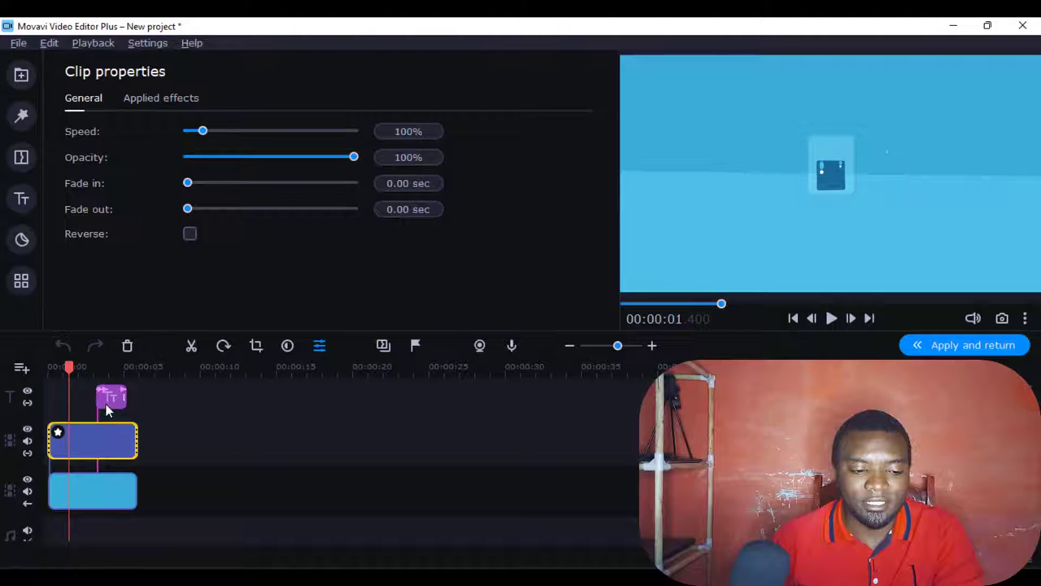
left_click(101, 492)
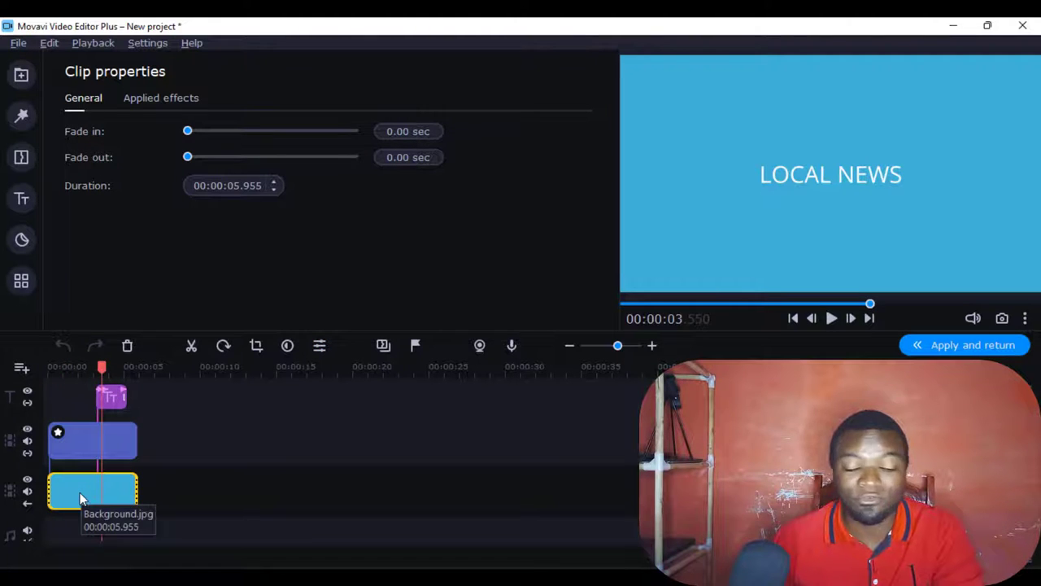
left_click(22, 117)
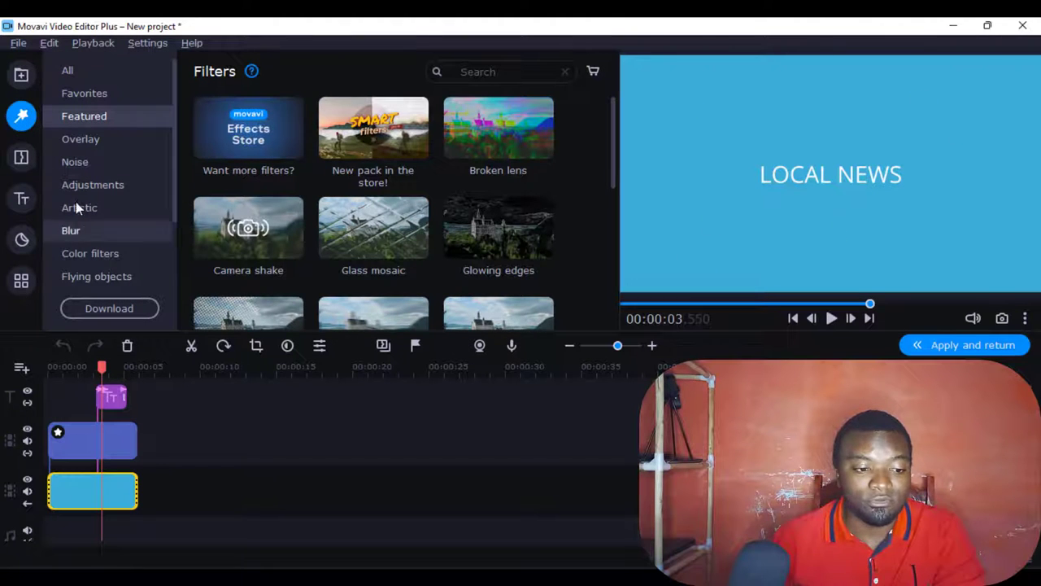
Step: Drop a Color filters preset onto the background clip and rewind to about 00:00:01
left_click(126, 254)
scroll(388, 162, "down", 3)
scroll(471, 233, "down", 3)
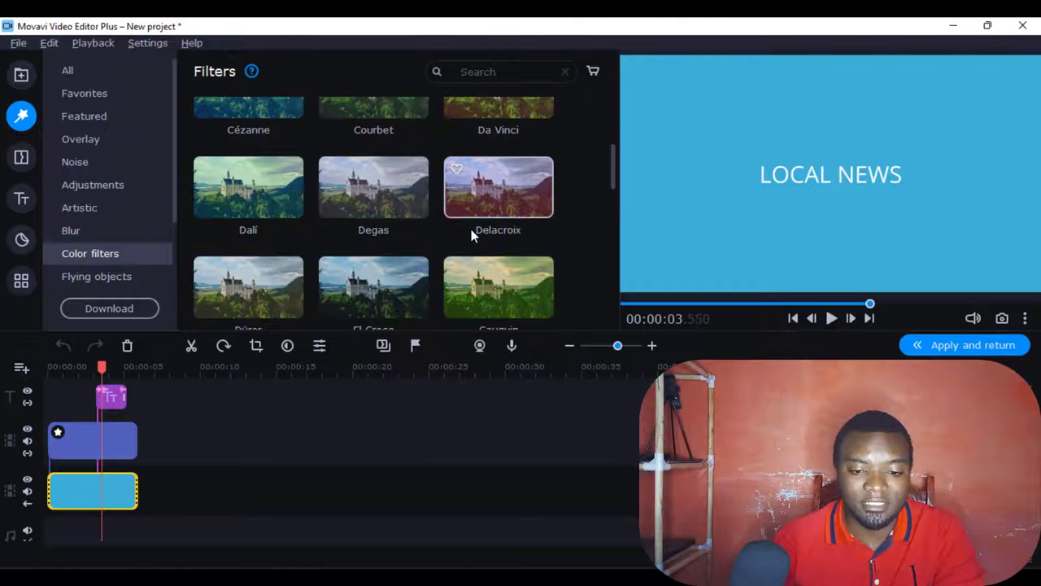
left_click_drag(495, 260, 64, 485)
left_click_drag(101, 367, 68, 368)
scroll(311, 203, "up", 2)
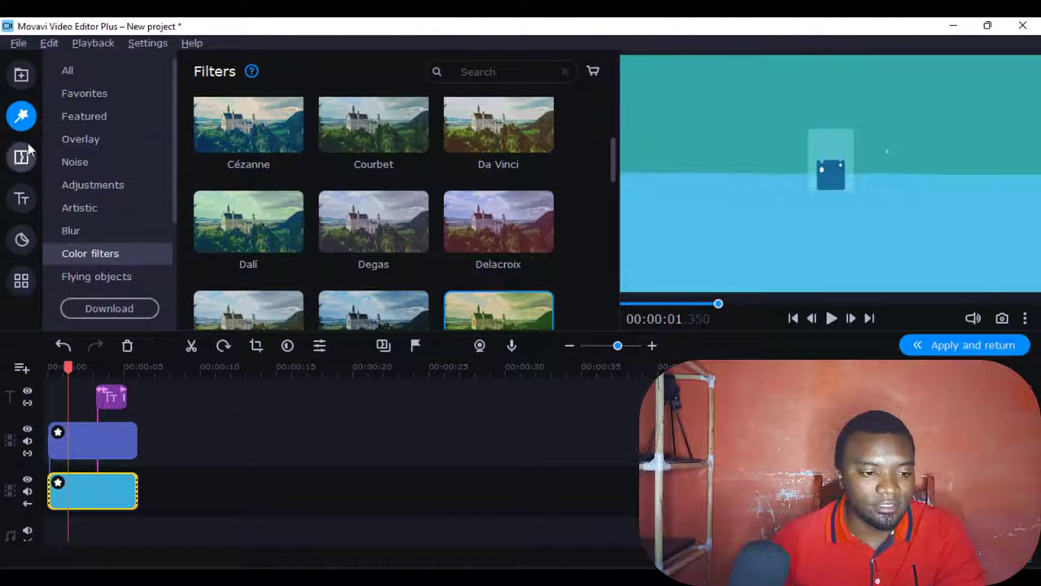
Step: Browse the Featured, Overlay and Adjustment filters, then apply Klimt from Color filters to the background
left_click(80, 114)
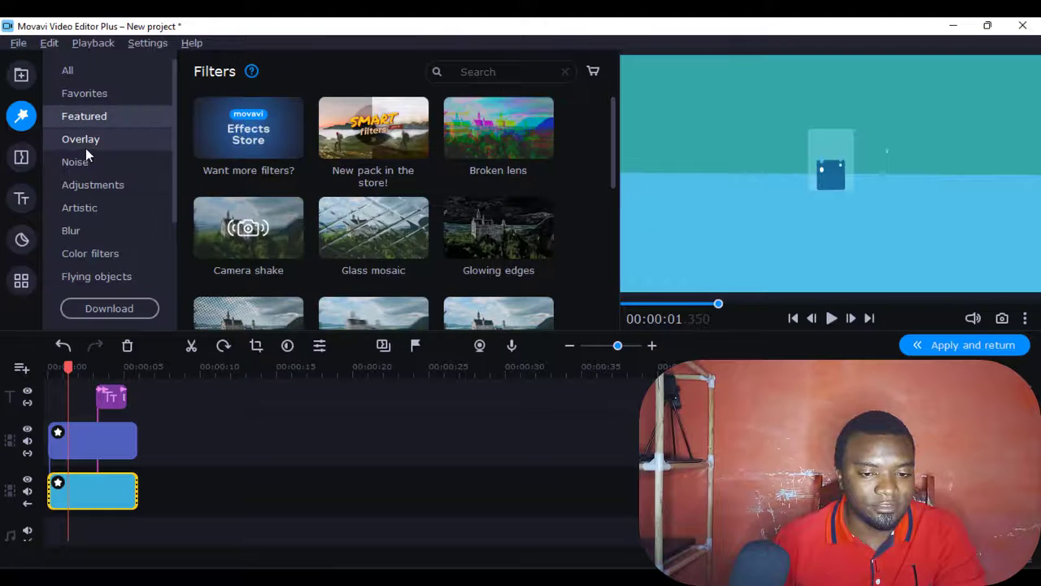
left_click(84, 144)
left_click(88, 185)
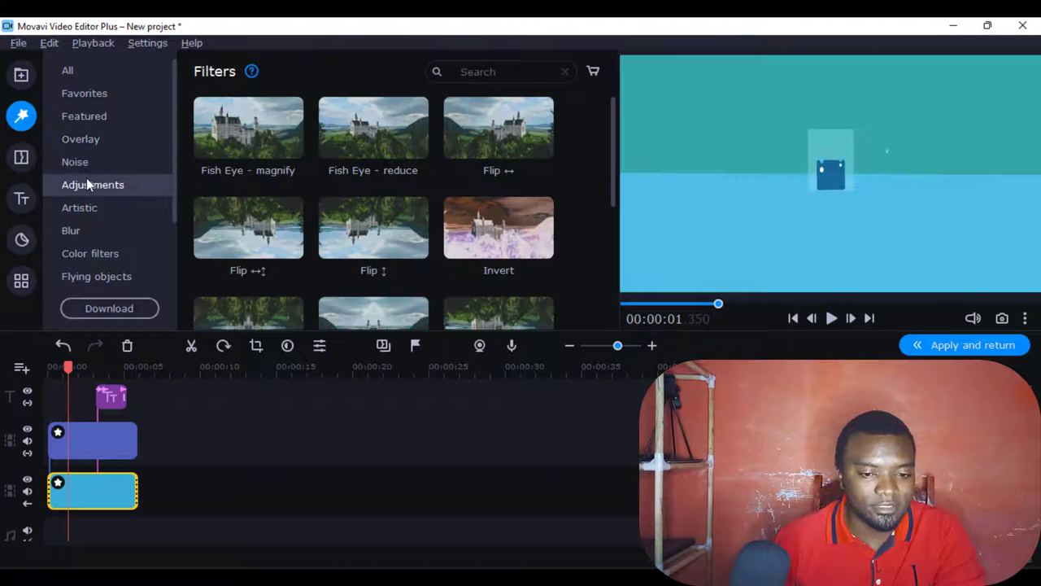
left_click(91, 137)
left_click(85, 115)
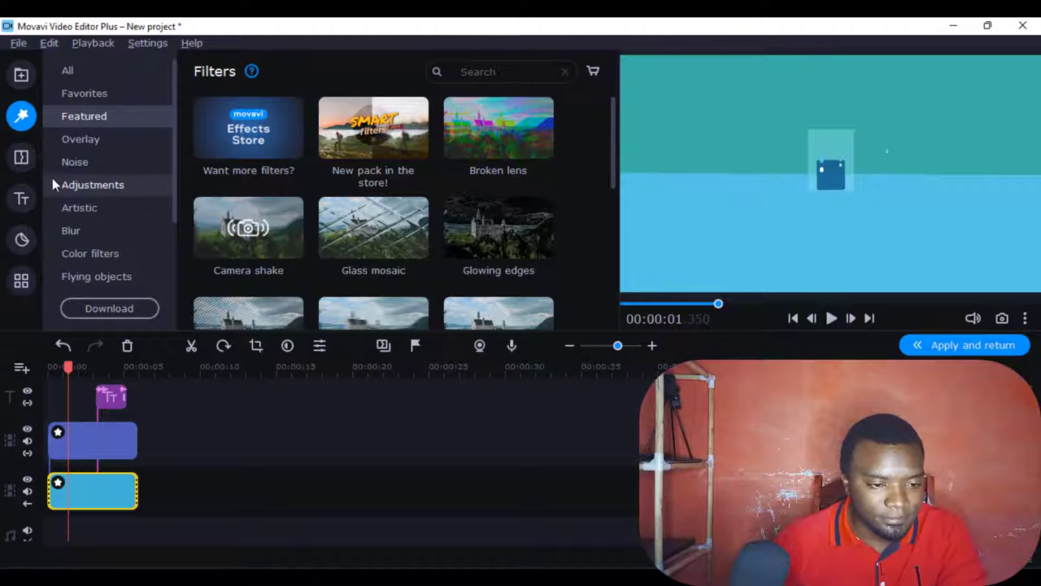
left_click(85, 253)
scroll(315, 225, "down", 5)
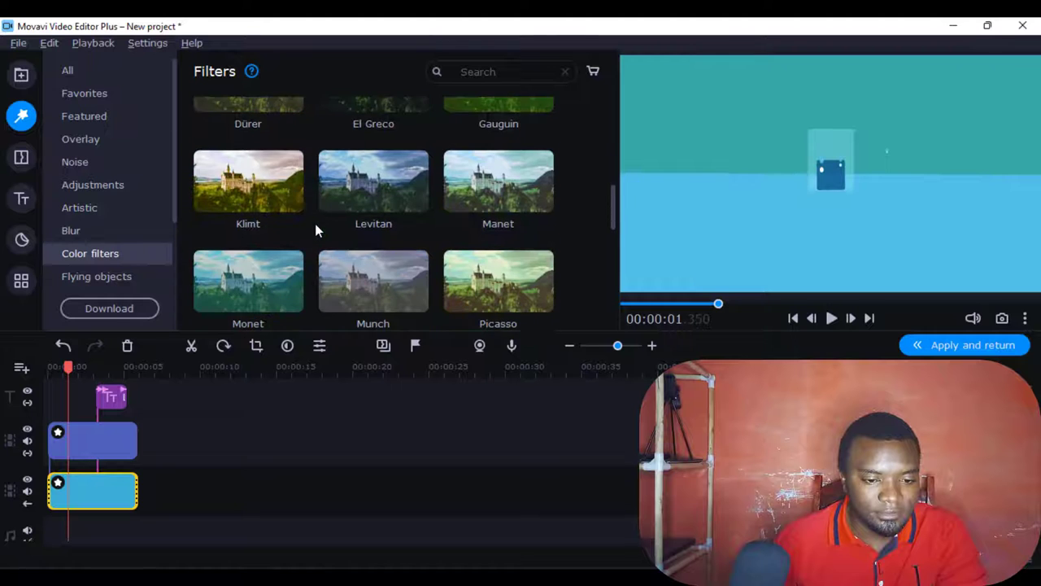
scroll(316, 230, "down", 1)
left_click_drag(263, 168, 73, 483)
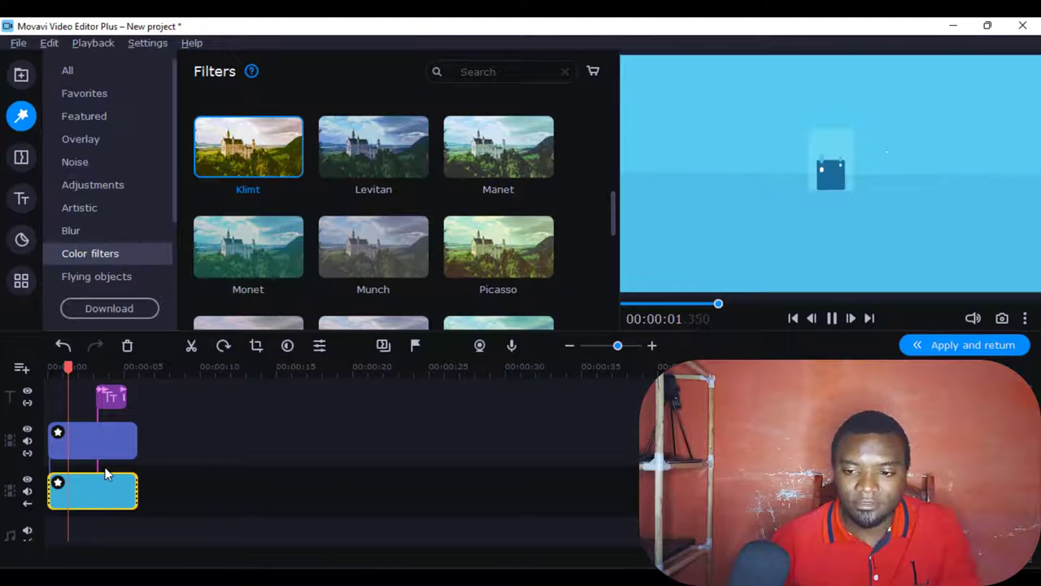
Step: Play back the filtered intro, park the playhead near 3.5 s, and select the title clip
key("space")
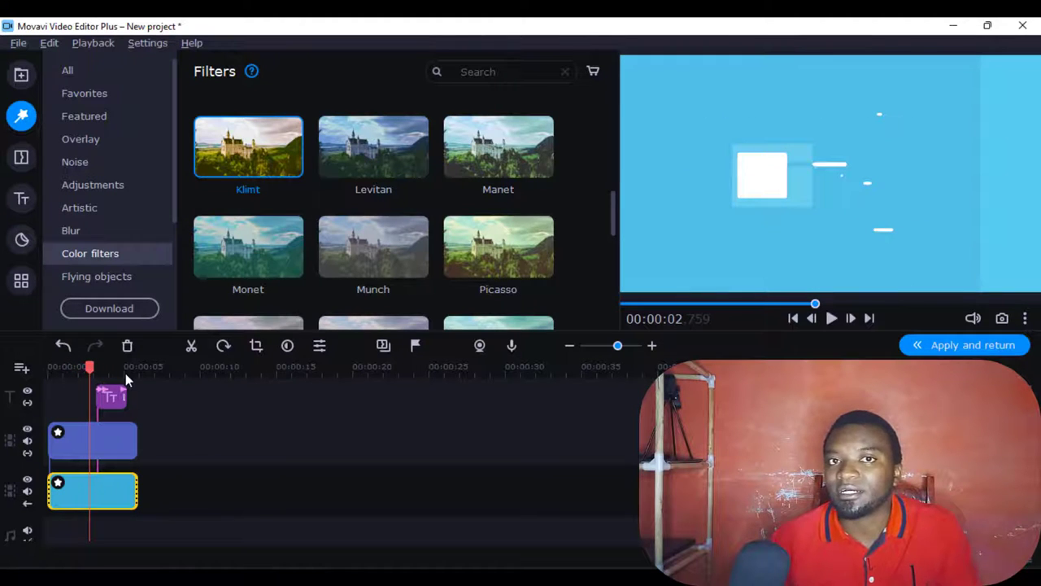
left_click(61, 366)
key("space")
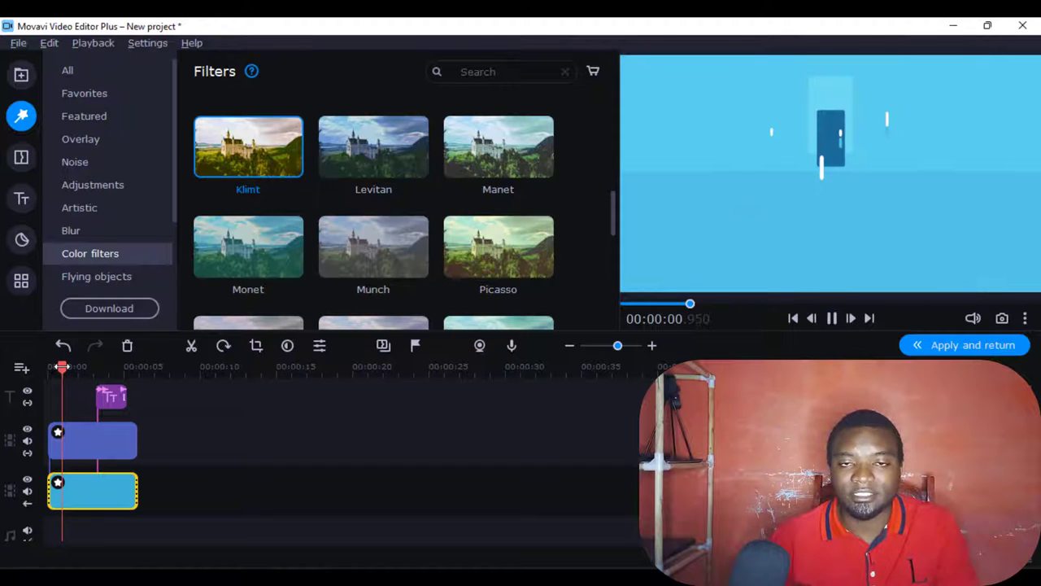
key("space")
left_click_drag(90, 364, 100, 366)
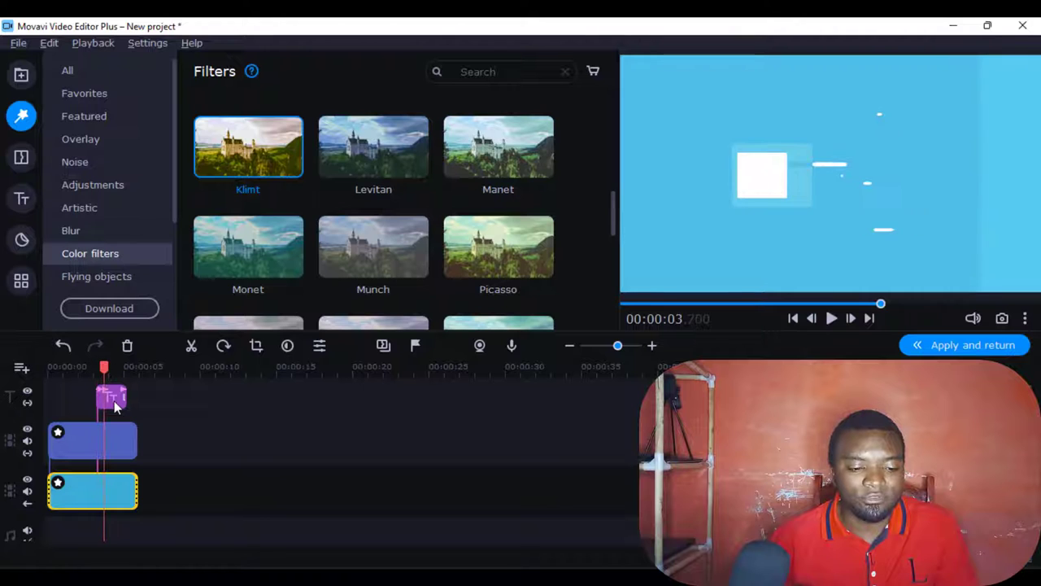
left_click(114, 406)
Step: Open the LOCAL NEWS title's text editor and copy 'See You in the next video' from Notepad
double_click(114, 407)
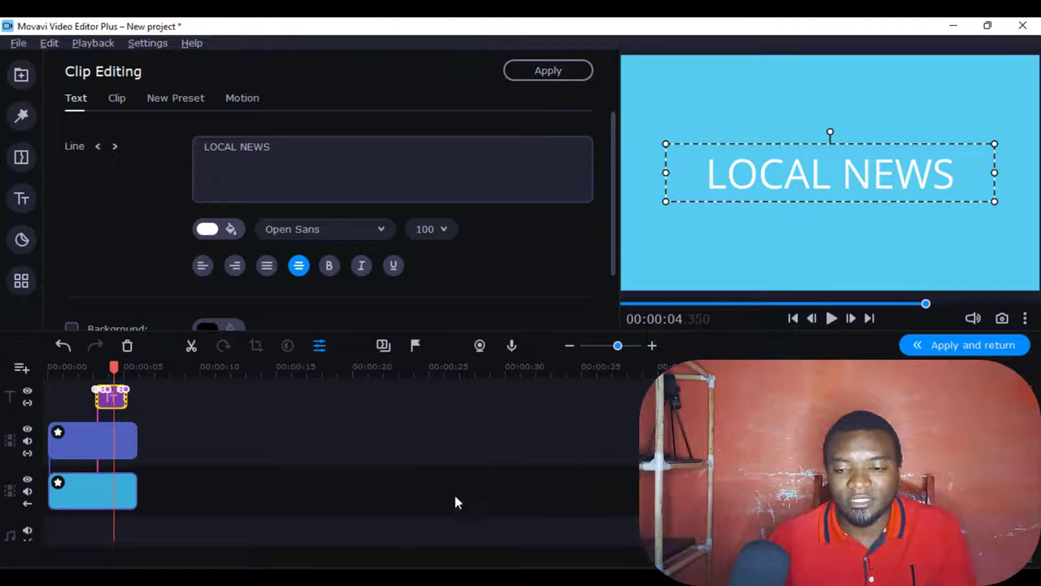
key("alt+Tab")
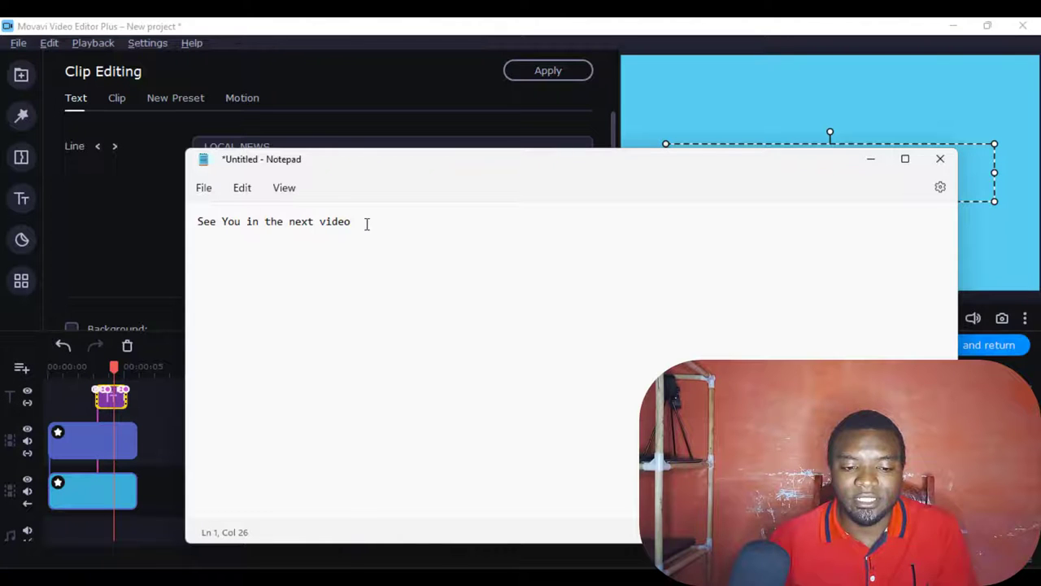
left_click_drag(366, 223, 213, 225)
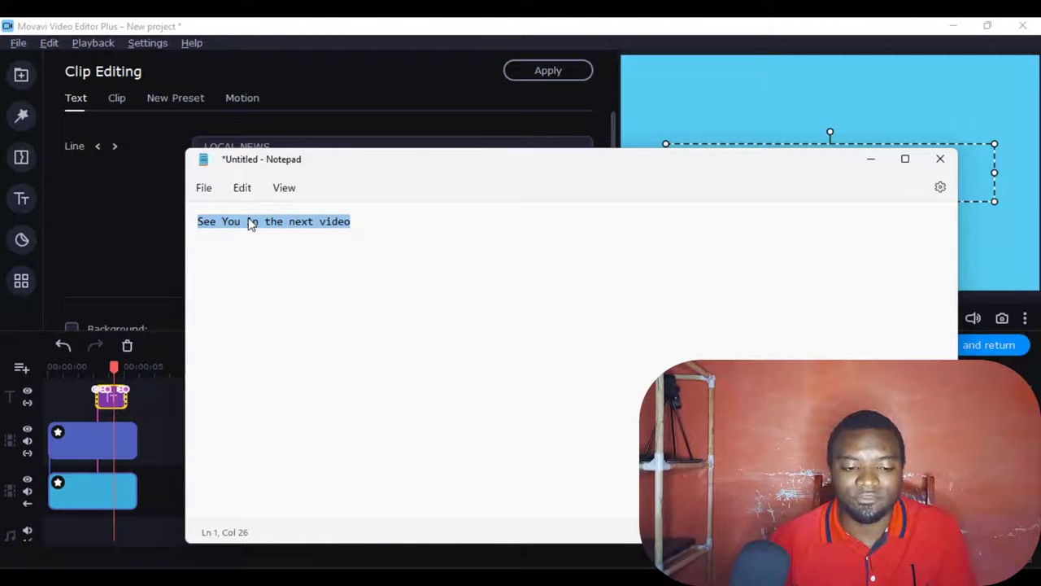
right_click(250, 223)
left_click(295, 299)
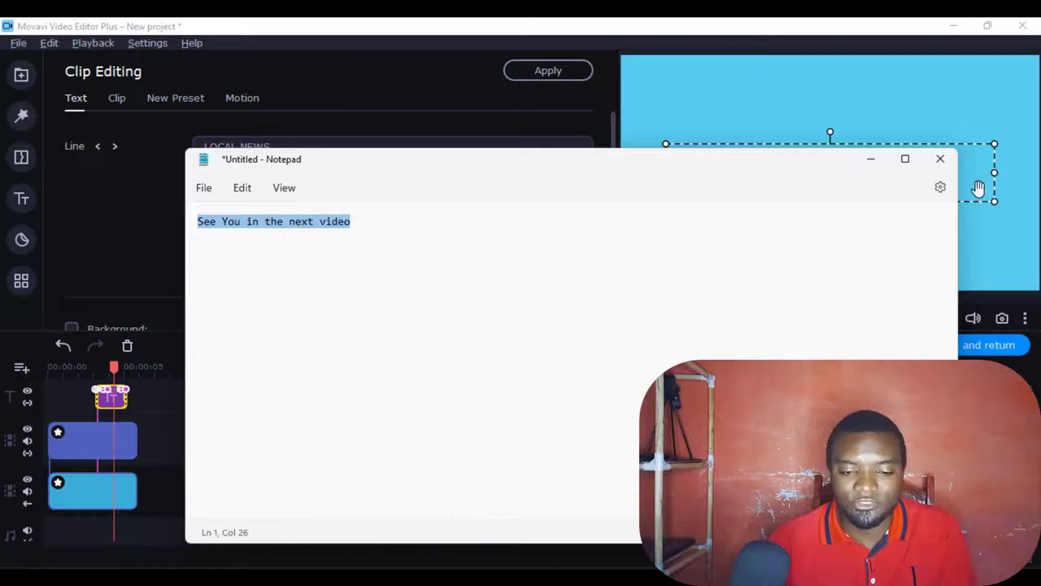
left_click(870, 160)
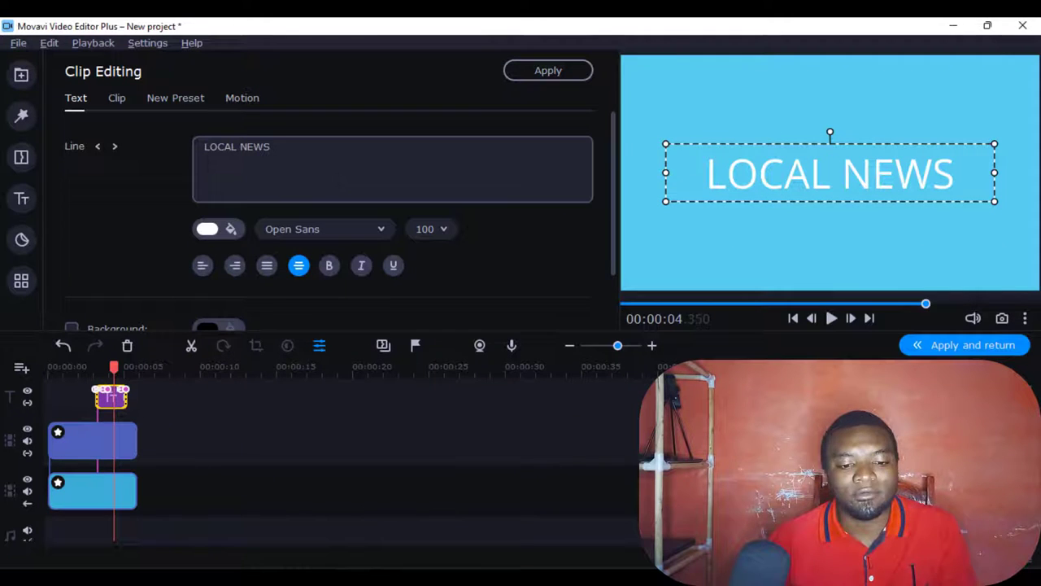
Step: Paste 'See You in the next video' over LOCAL NEWS, break after 'See You in', size 60
left_click_drag(270, 148, 194, 147)
right_click(243, 144)
left_click(285, 250)
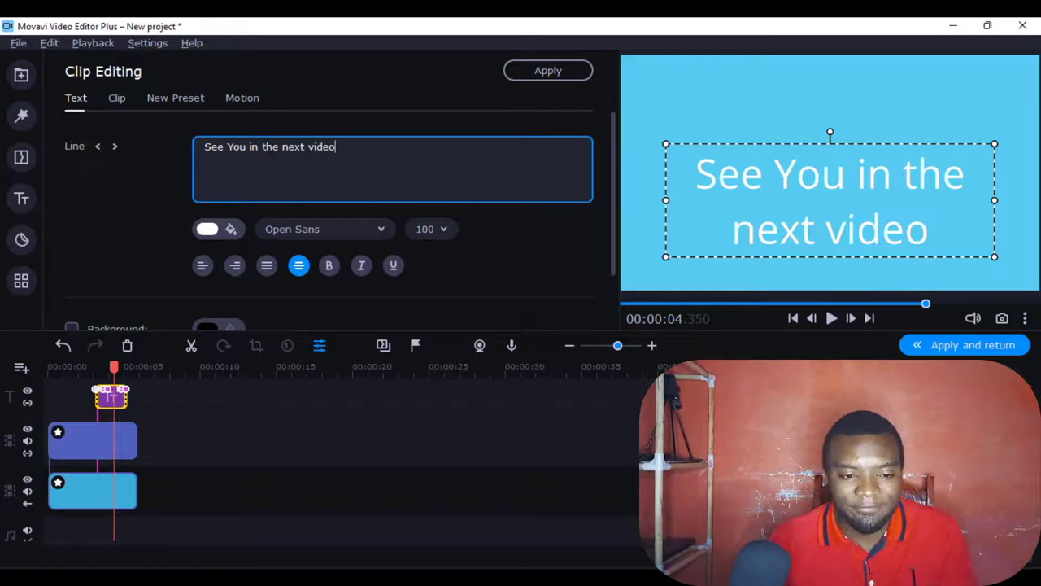
left_click(262, 148)
key("Return")
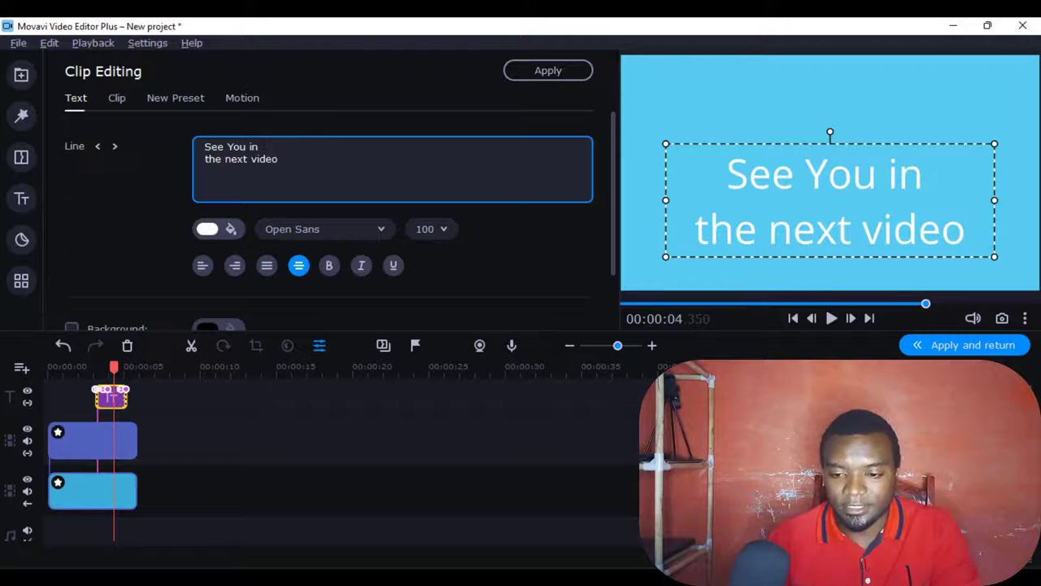
left_click(444, 233)
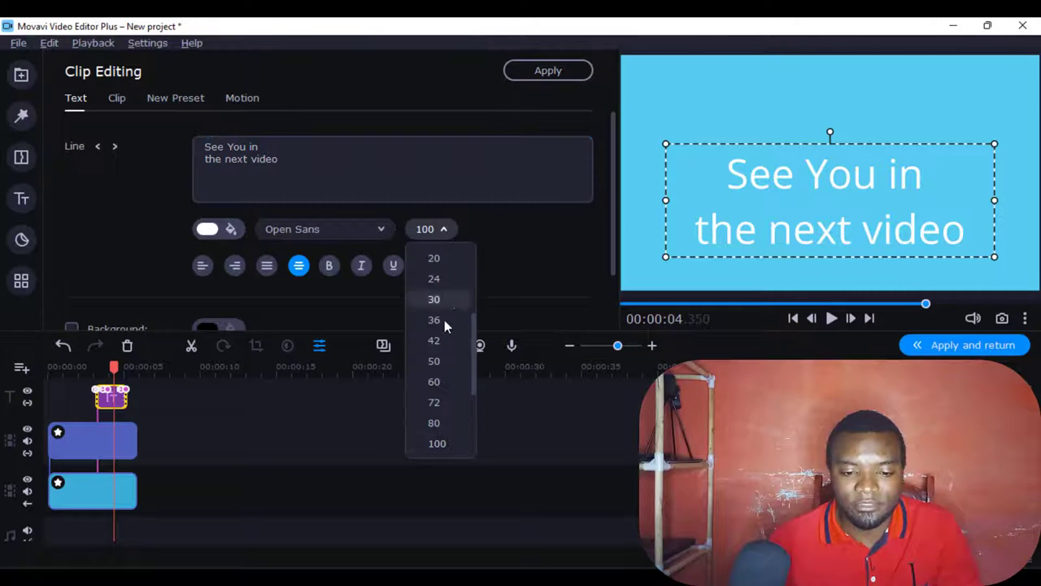
left_click(437, 388)
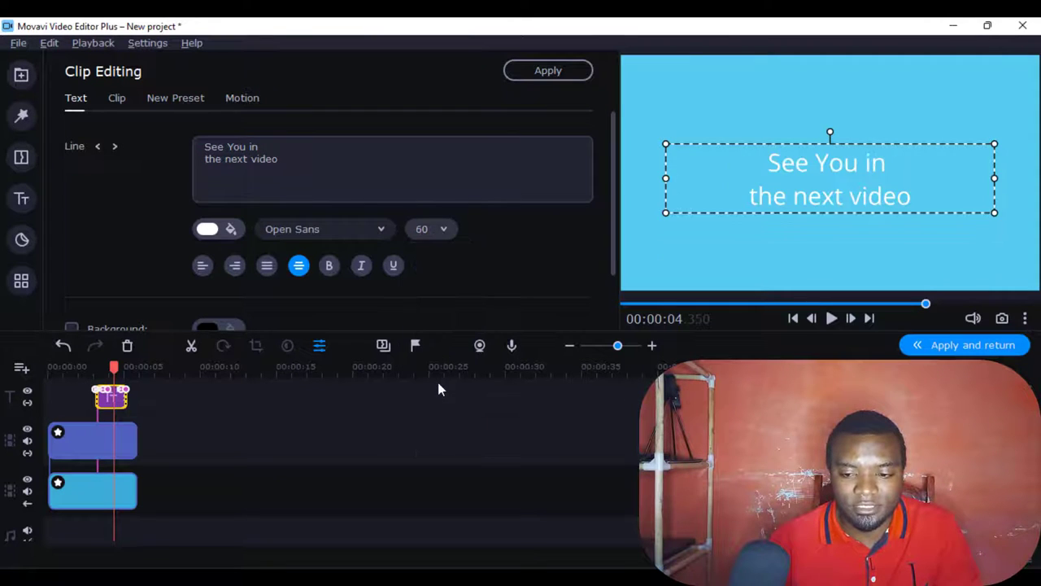
Step: Set the title text colour to red
left_click(232, 230)
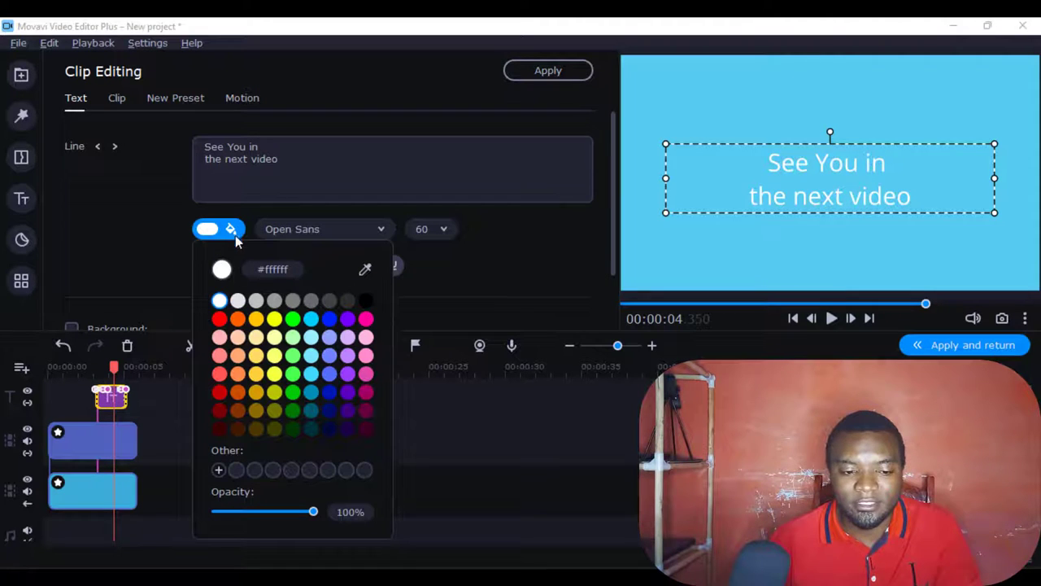
left_click(220, 319)
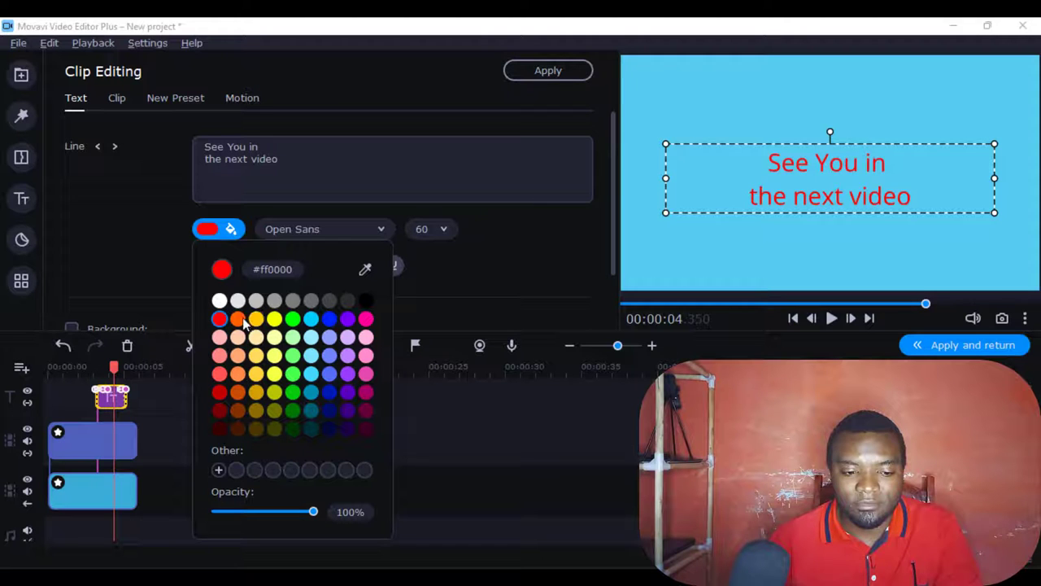
left_click(238, 319)
left_click(220, 319)
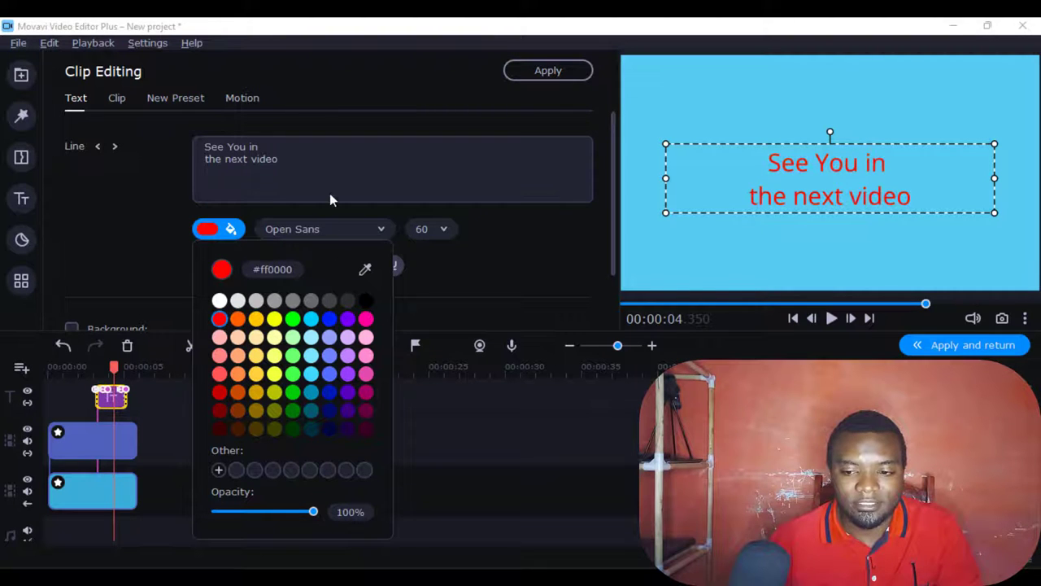
left_click(479, 230)
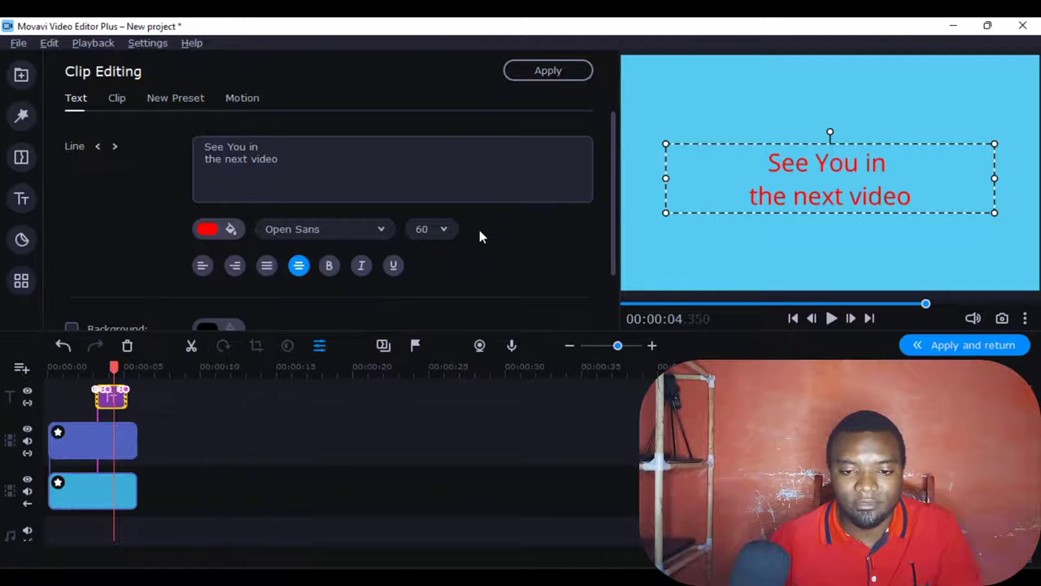
Step: Switch the font to Nautilus Pompilius, enlarge and reposition the text inside the frame, then apply
left_click(322, 227)
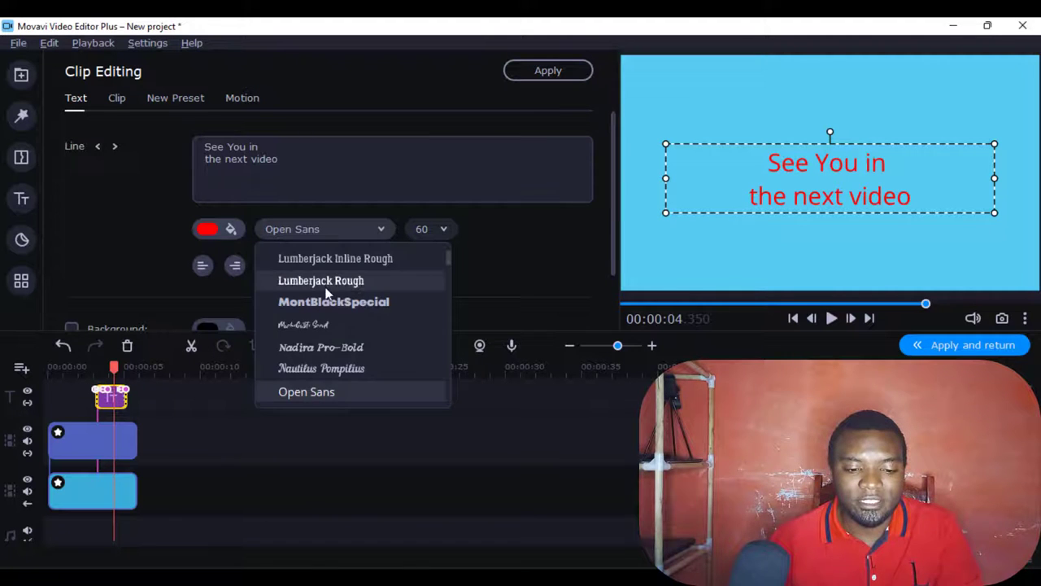
scroll(333, 325, "down", 3)
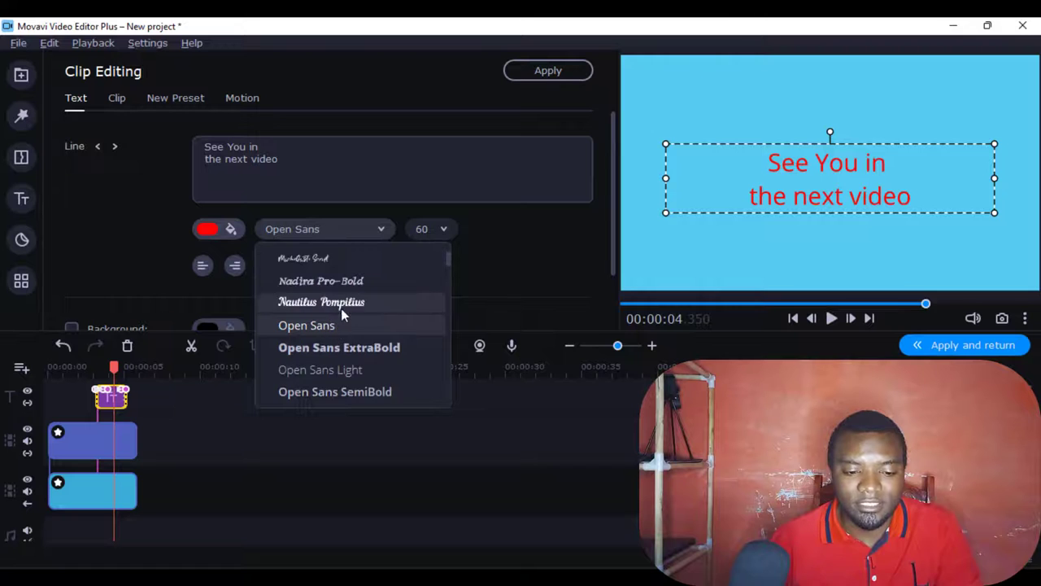
left_click(341, 305)
left_click_drag(997, 213, 1037, 257)
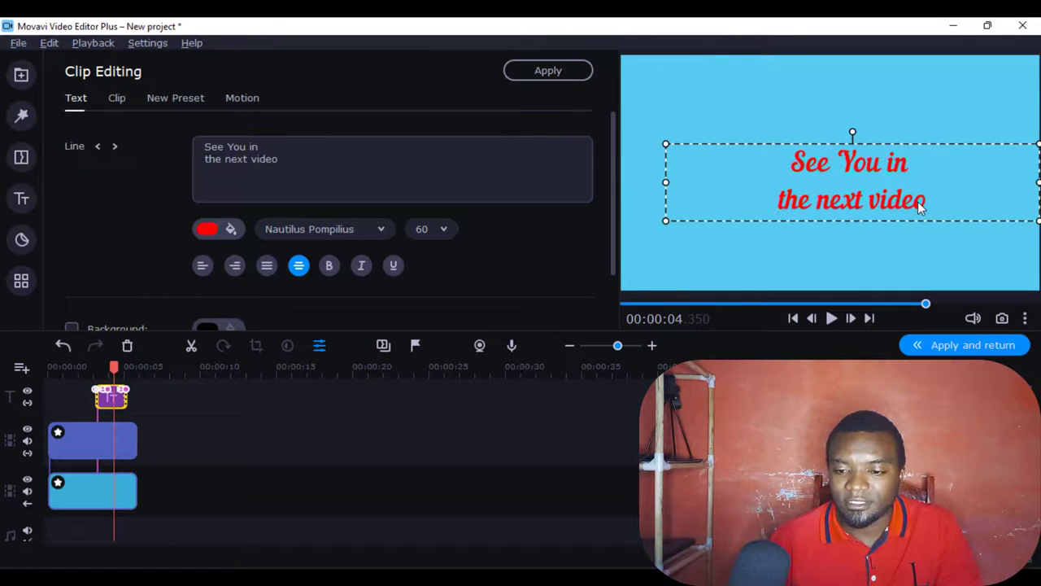
left_click_drag(919, 208, 900, 205)
left_click(537, 72)
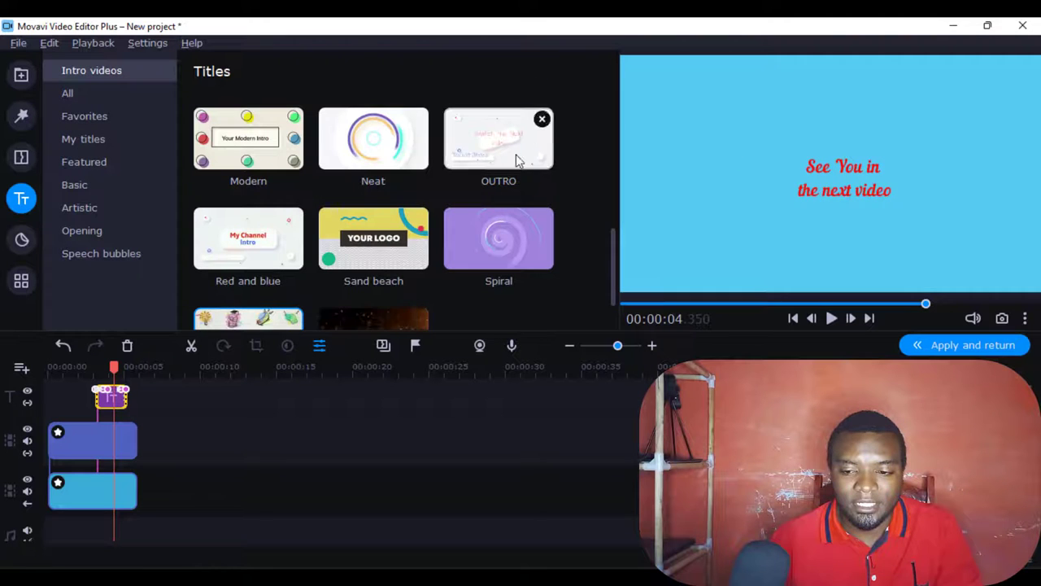
Step: Play the edited outro from 0:00, then return to the File import panel
left_click_drag(111, 370, 47, 367)
left_click(831, 318)
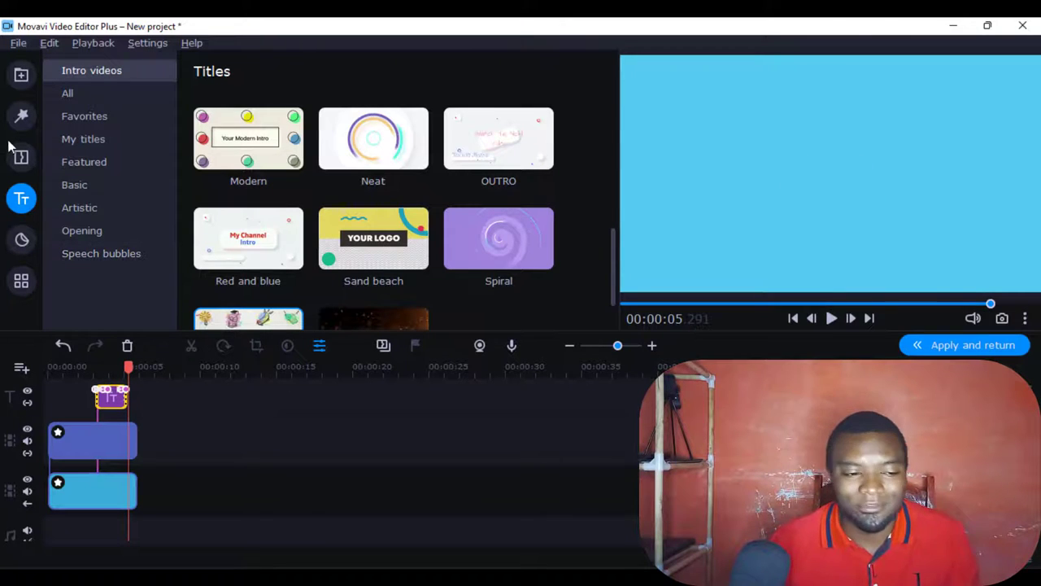
left_click(18, 82)
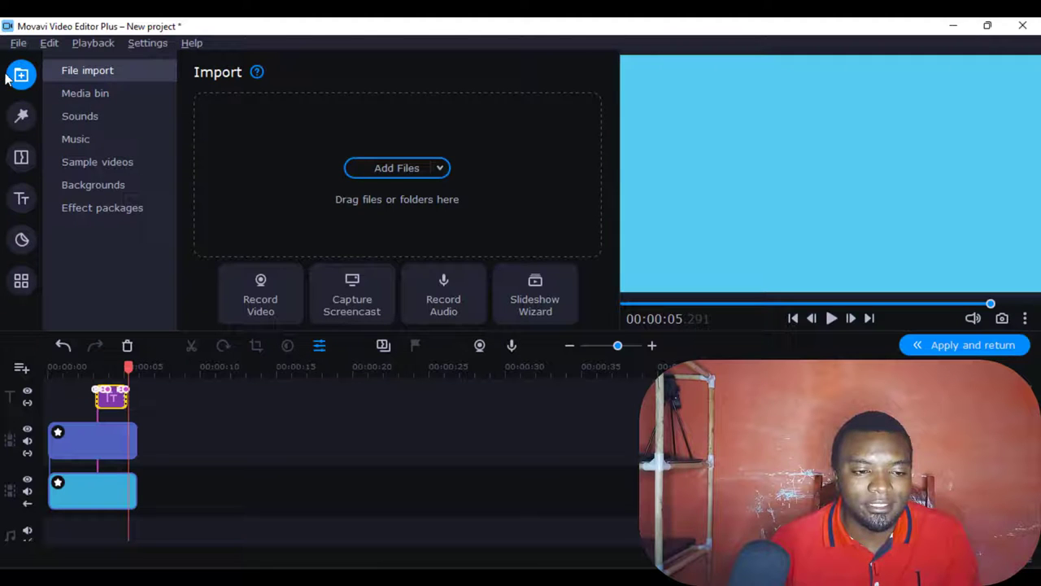
Step: Drag the Candlelight track from the built-in music library onto the music track beneath the outro
left_click(85, 121)
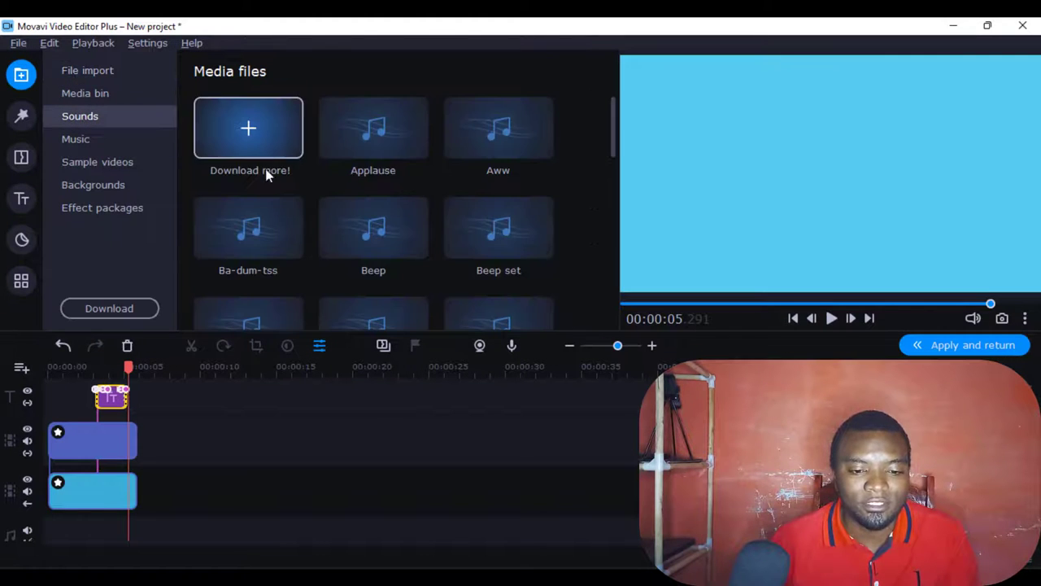
left_click(83, 143)
scroll(438, 248, "down", 1)
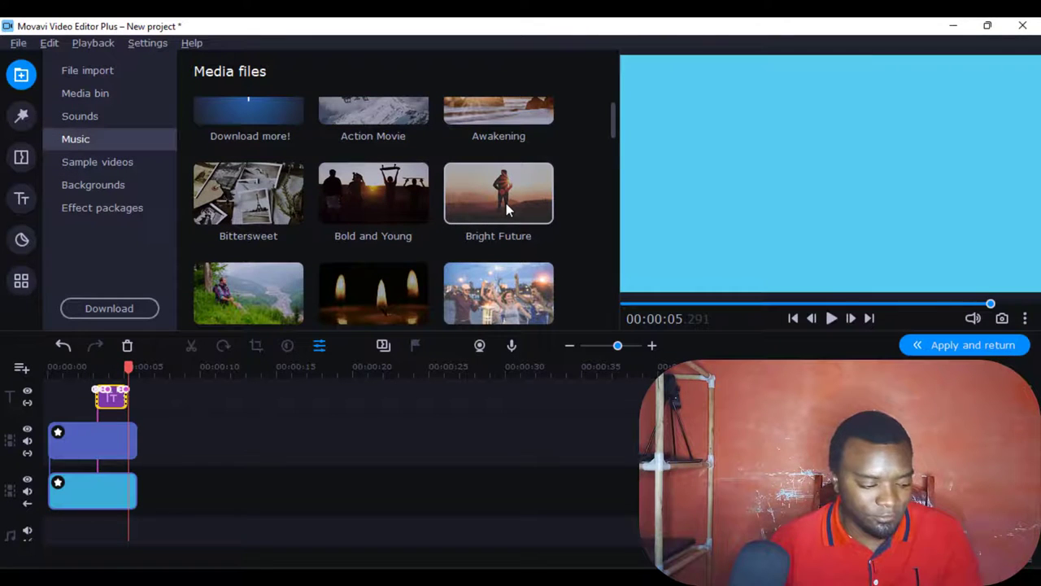
scroll(474, 256, "down", 2)
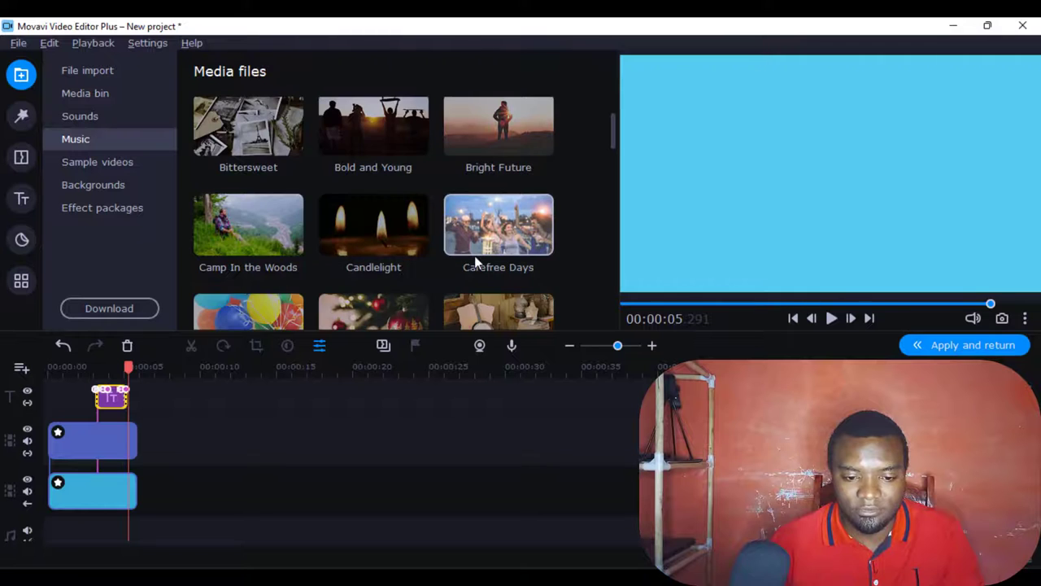
left_click_drag(408, 234, 358, 213)
scroll(455, 228, "down", 2)
scroll(487, 230, "down", 5)
scroll(490, 228, "down", 4)
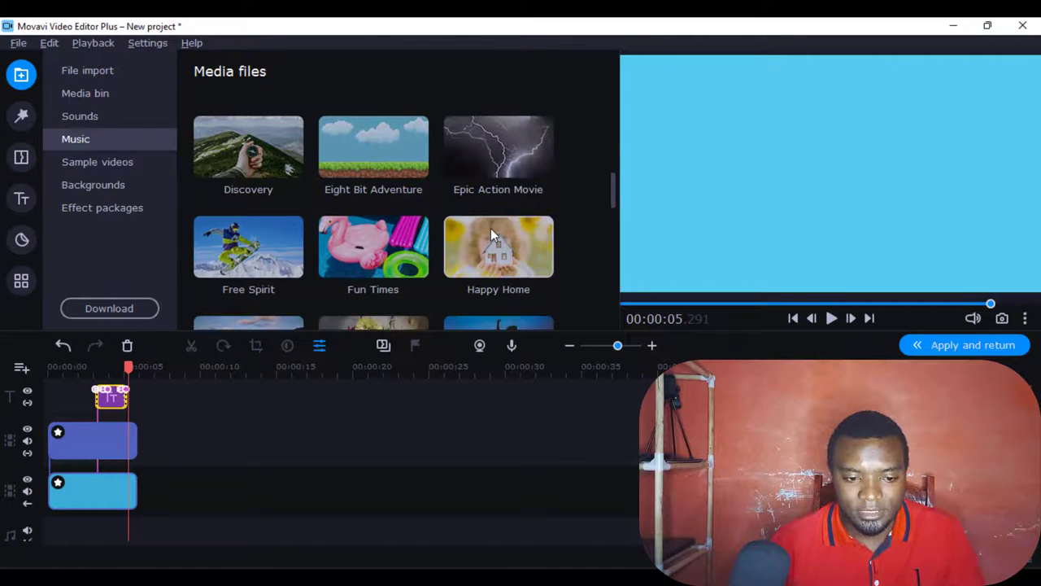
scroll(491, 228, "up", 12)
left_click_drag(380, 232, 119, 529)
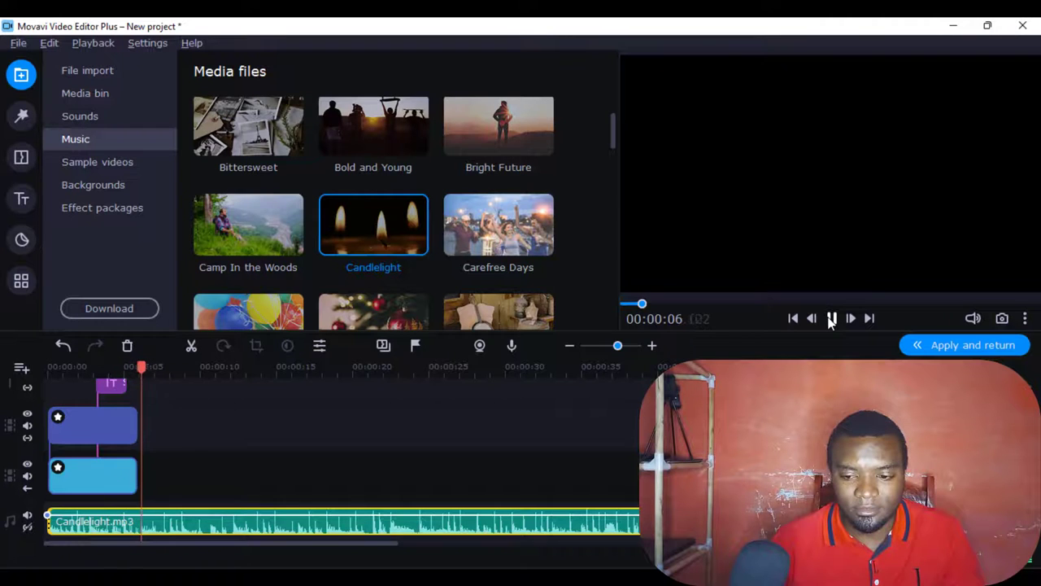
Step: Split the Candlelight music where the outro clips end and delete the leftover part
left_click(832, 318)
left_click_drag(149, 367, 138, 368)
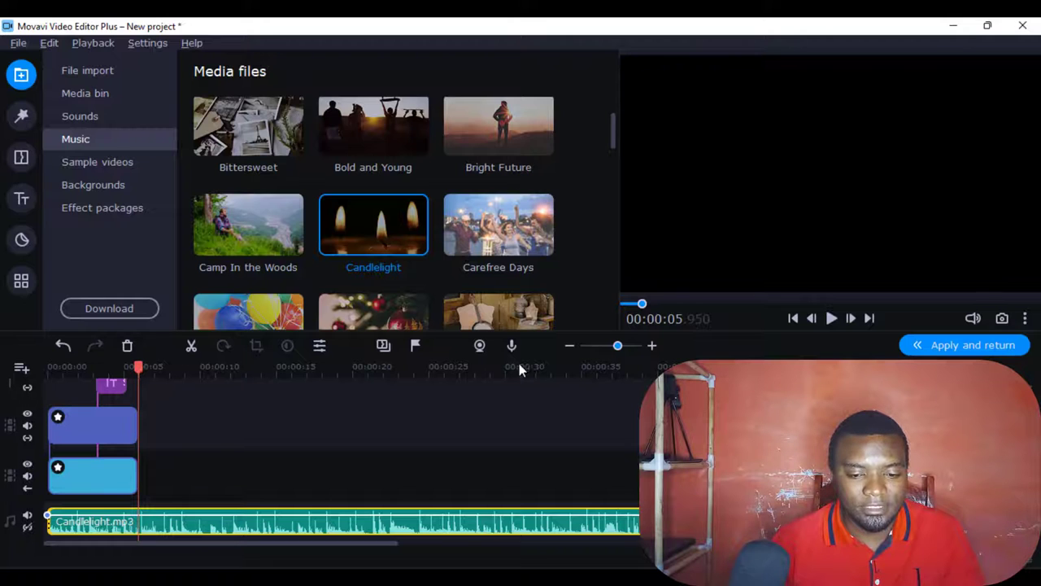
left_click(197, 347)
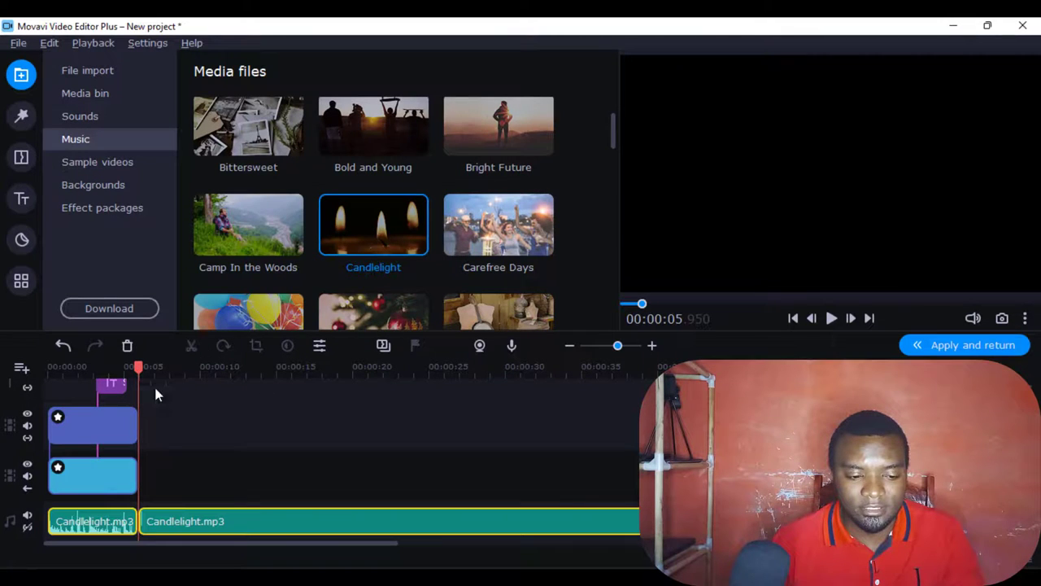
left_click(200, 525)
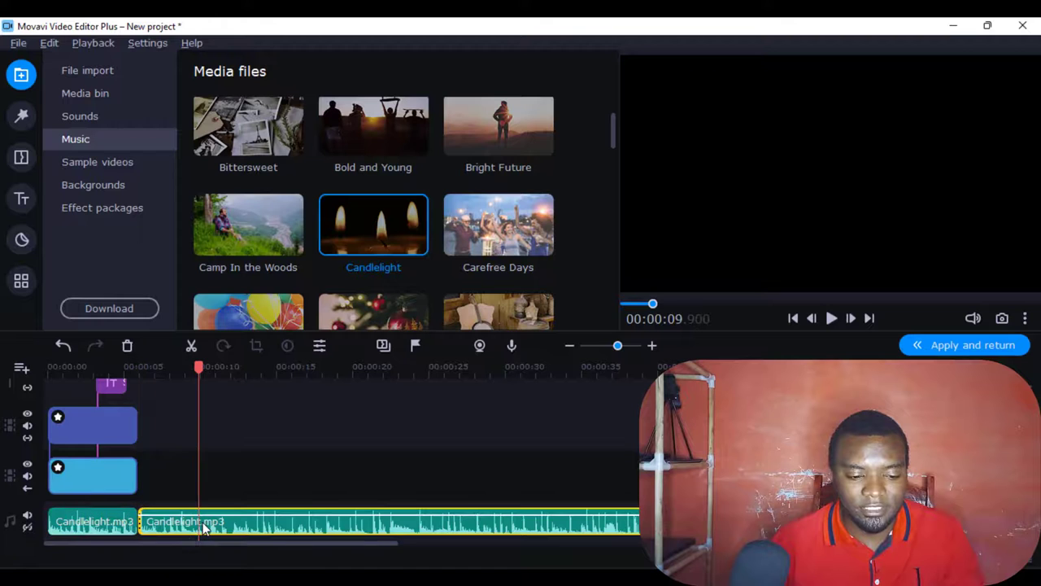
key("Delete")
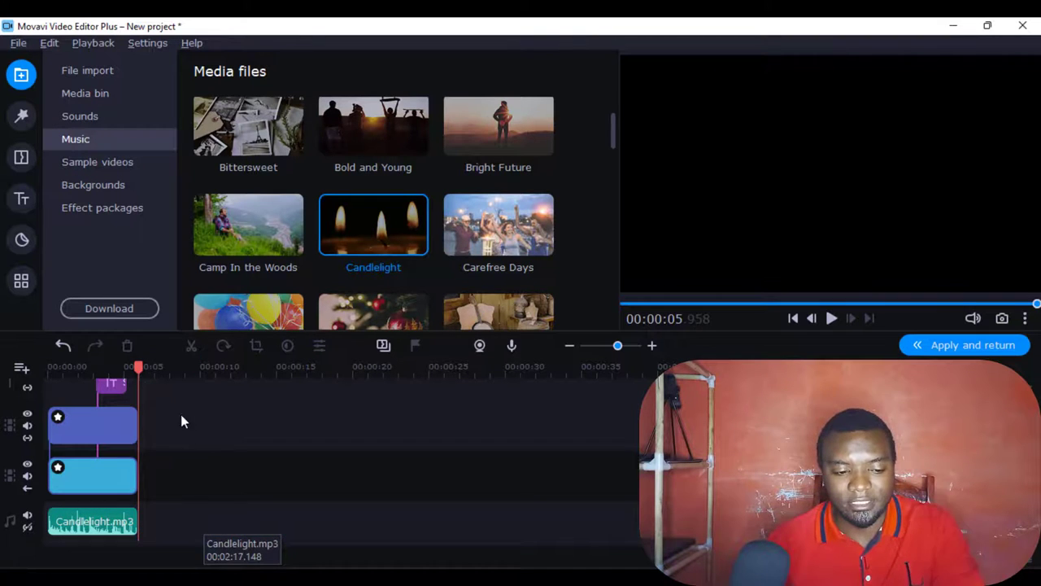
key("Home")
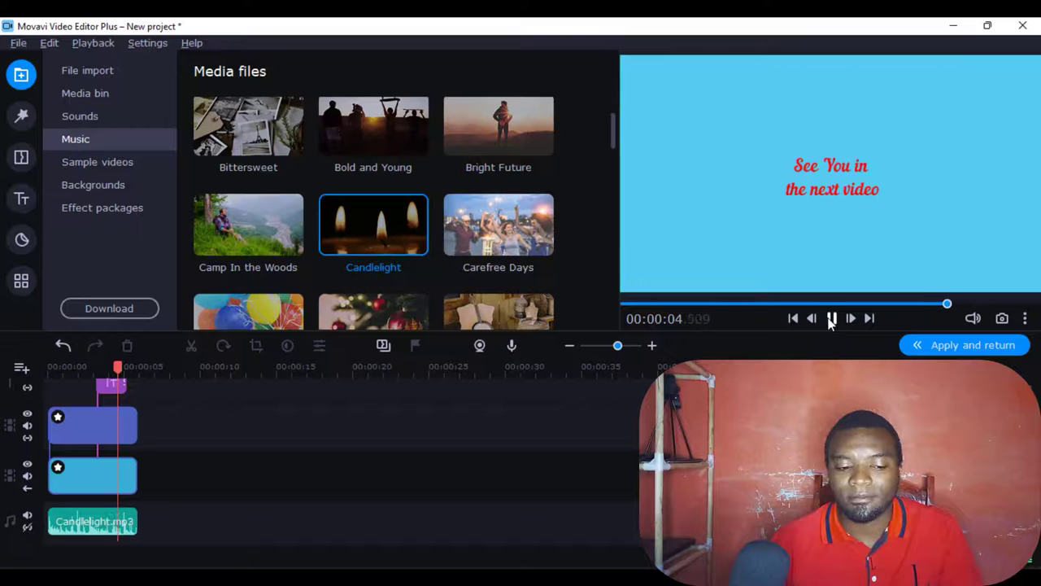
Step: Replay the outro with its trimmed Candlelight music from the start, then open the File menu
left_click(831, 319)
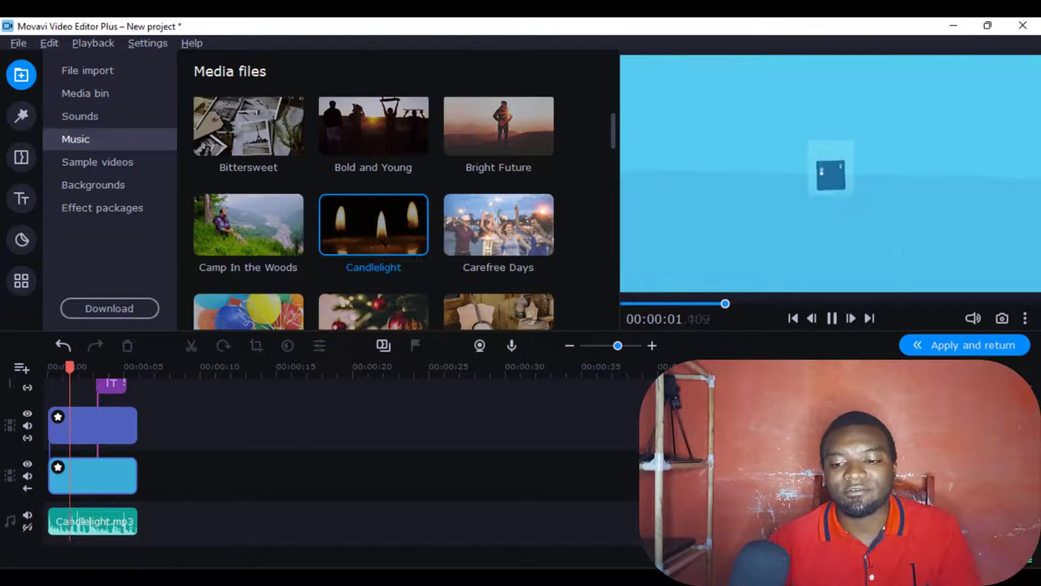
left_click(829, 320)
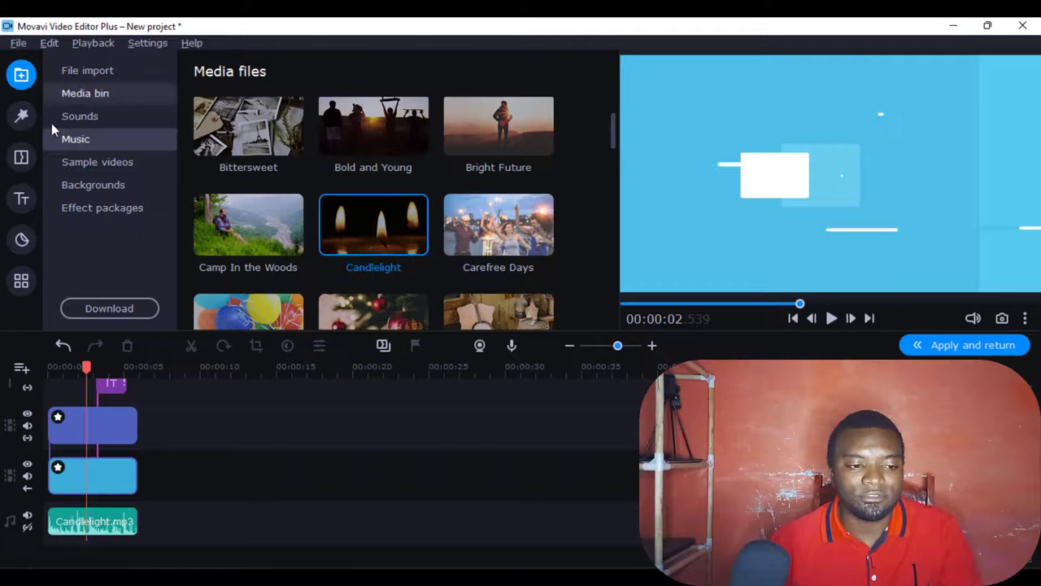
left_click(16, 44)
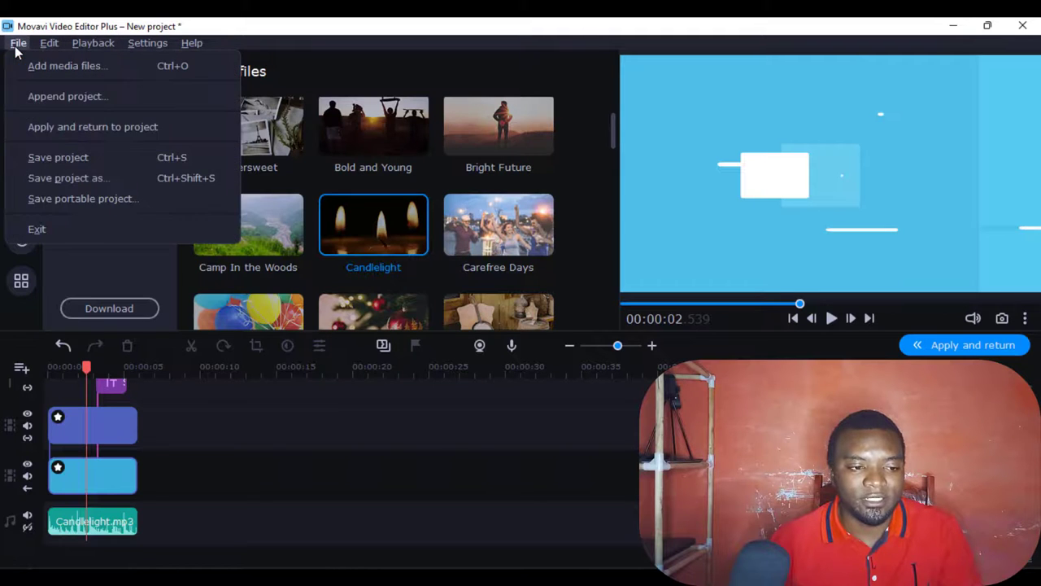
Step: Apply the edits and save the project as 'Outro 1' in the JUNE TUTORILAS folder
left_click(86, 161)
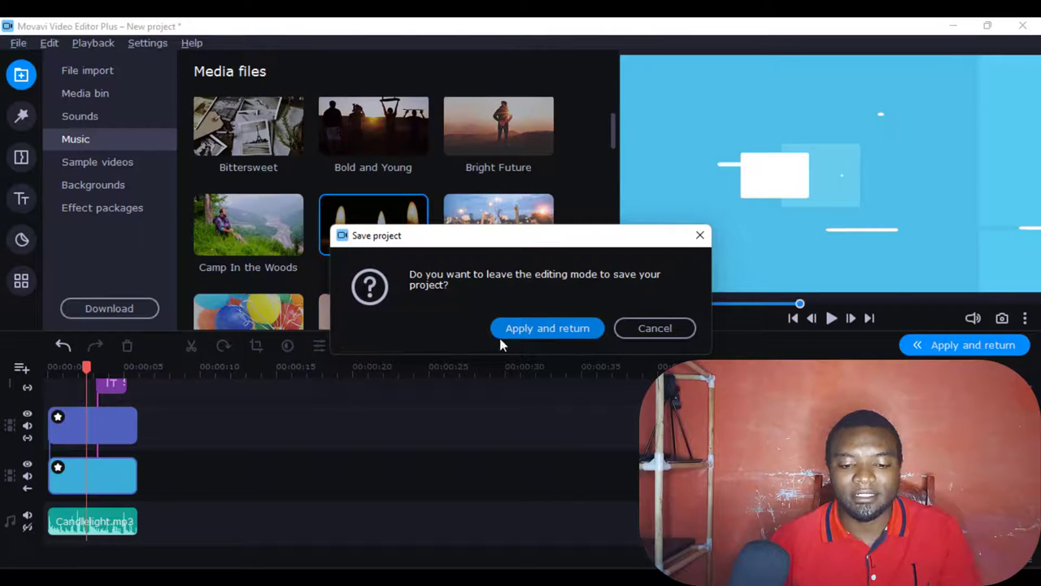
left_click(548, 328)
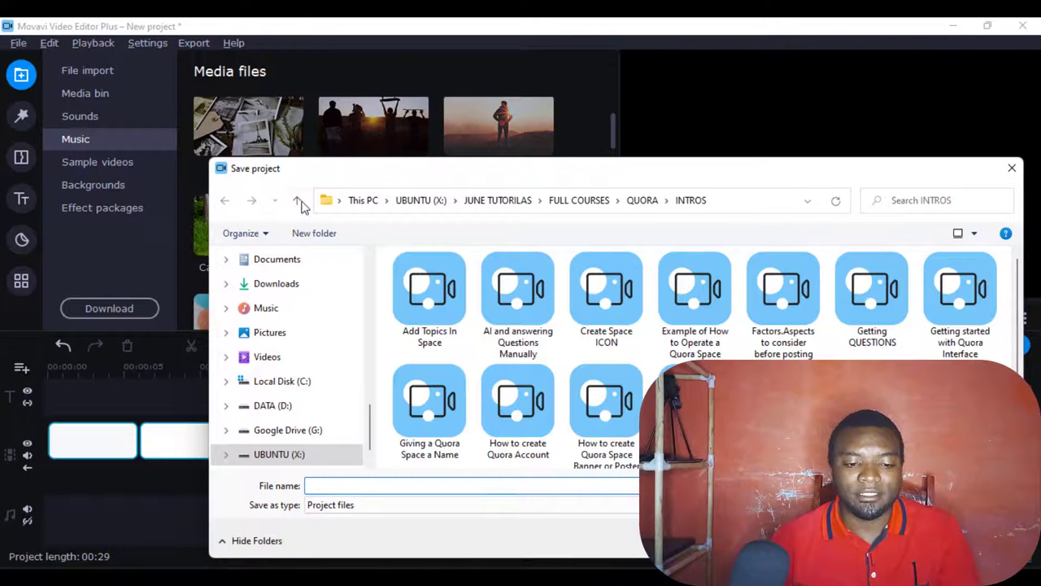
scroll(275, 325, "up", 8)
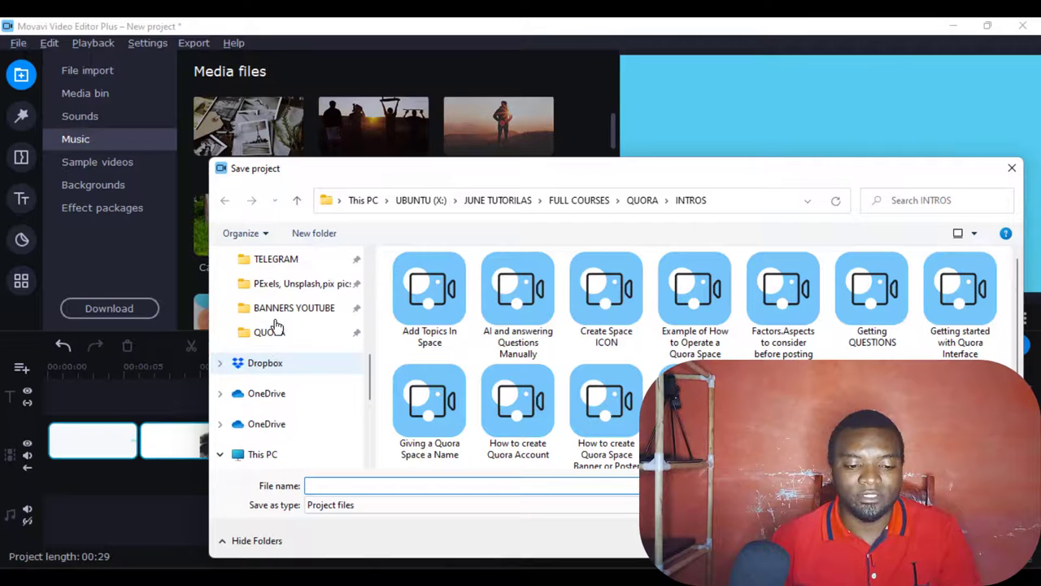
scroll(295, 341, "up", 2)
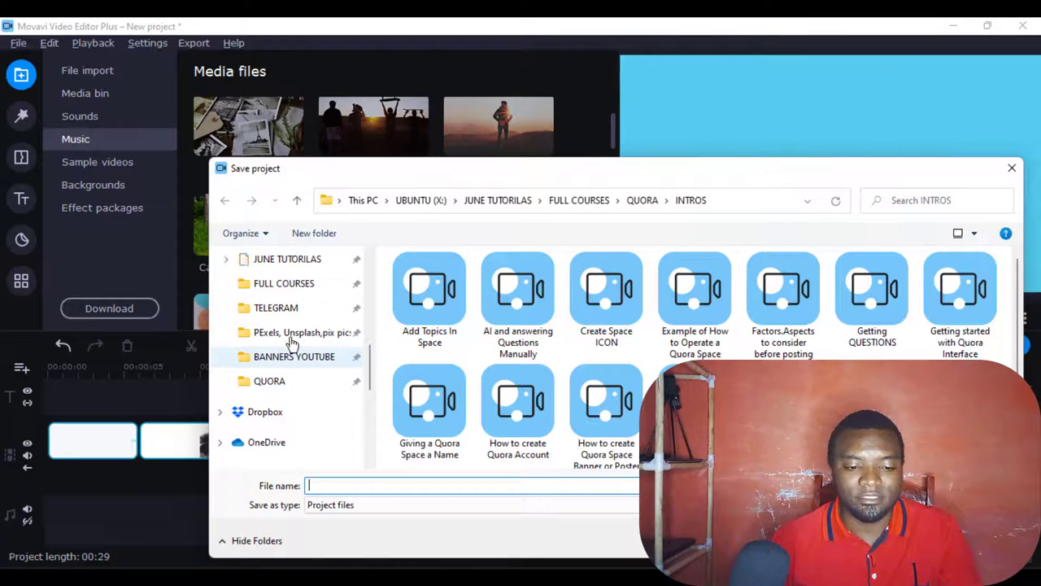
left_click(281, 261)
left_click(333, 488)
type("Outro 1")
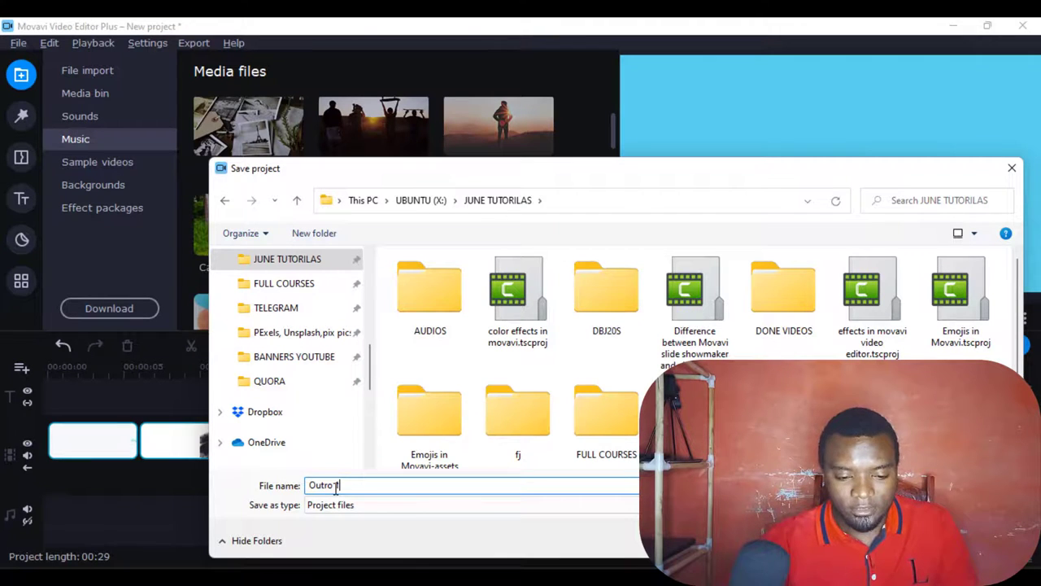
key("Return")
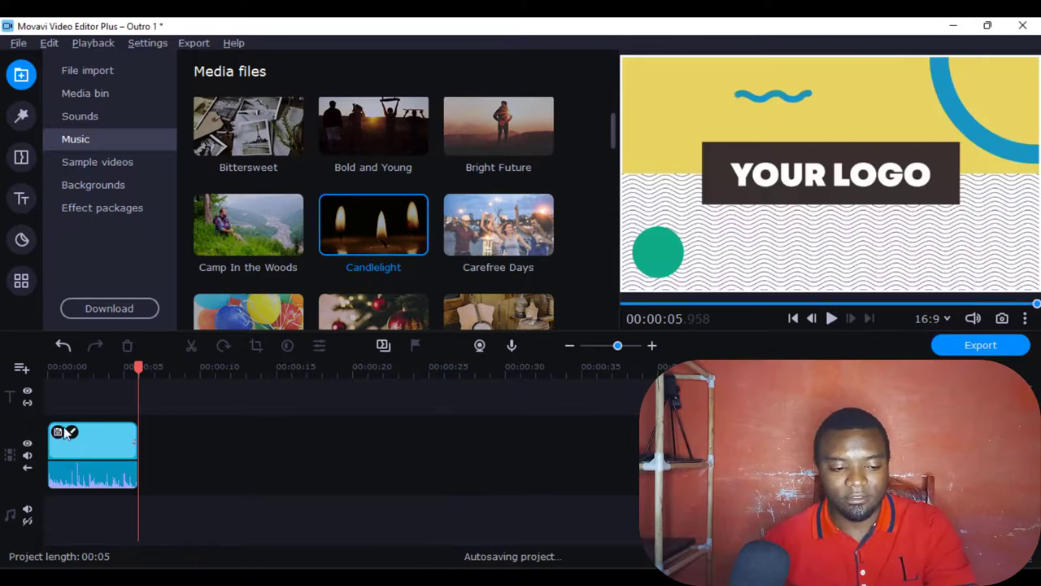
Step: Replay the saved outro from its start, select the clip, and show the Titles' Intro videos list
left_click_drag(138, 371, 47, 372)
key("space")
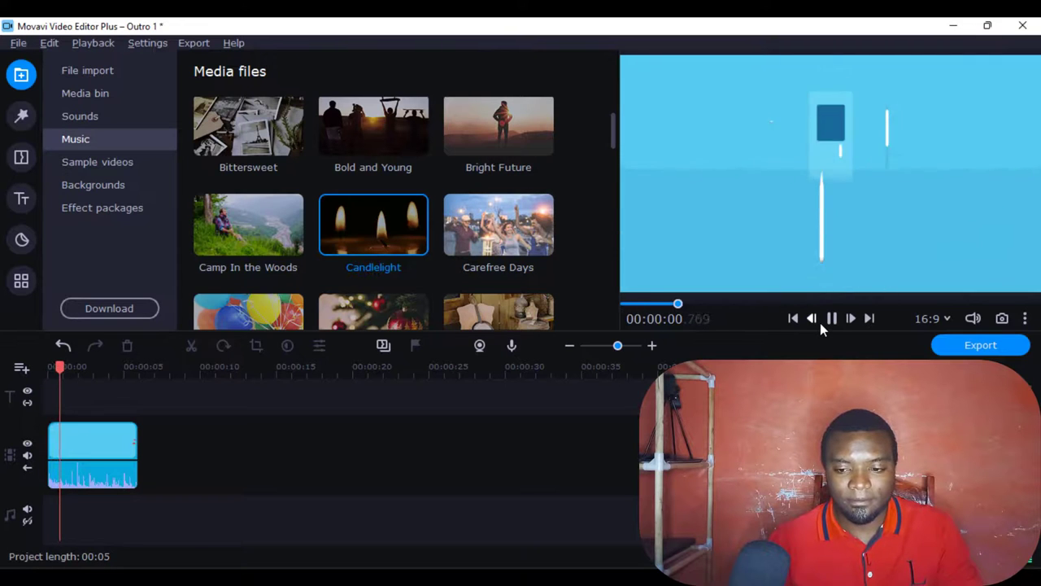
left_click(86, 441)
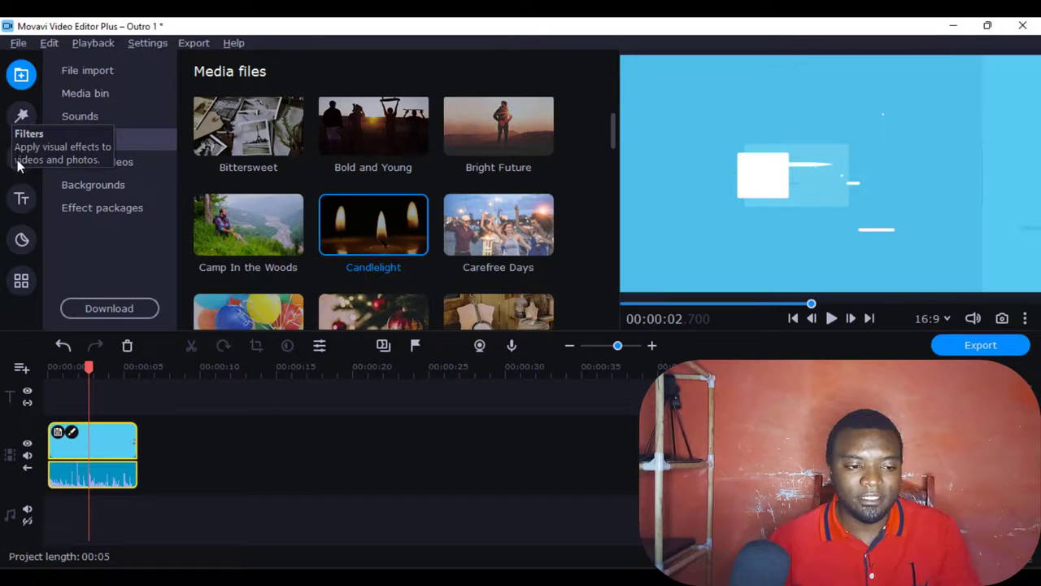
left_click(21, 207)
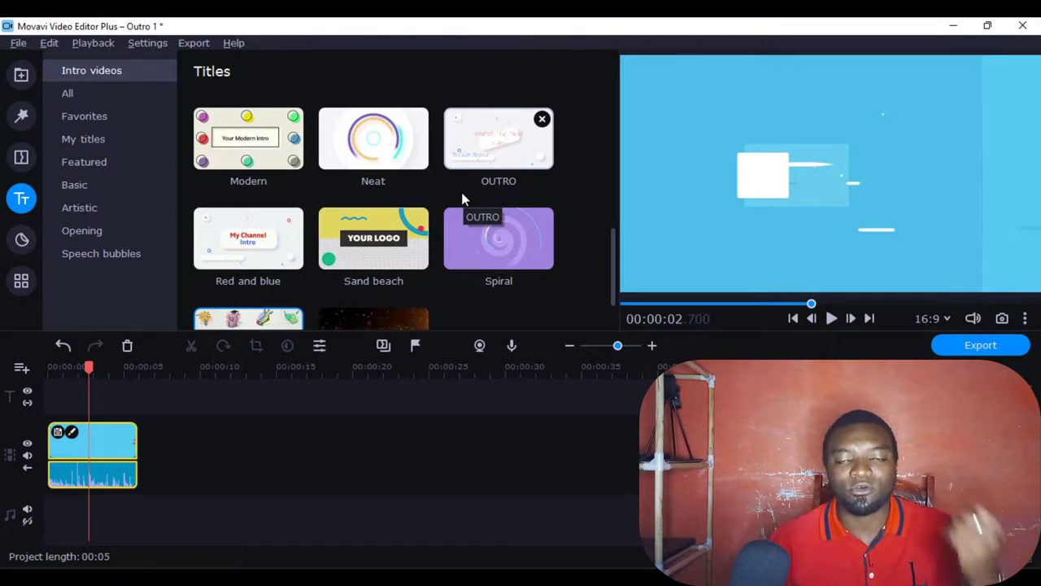
Step: Save the selected outro clip as a new intro named 'Outro 20'
left_click(56, 431)
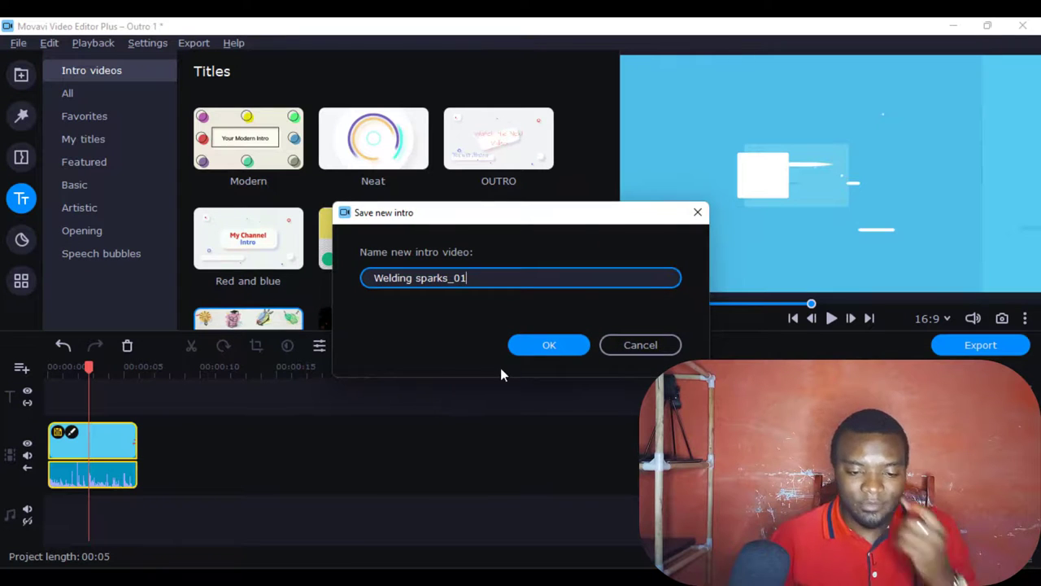
key("BackSpace")
key("BackSpace")
key("BackSpace")
key("BackSpace")
key("BackSpace")
key("BackSpace")
key("BackSpace")
key("BackSpace")
key("BackSpace")
key("BackSpace")
key("BackSpace")
key("BackSpace")
key("BackSpace")
key("BackSpace")
key("BackSpace")
key("BackSpace")
key("BackSpace")
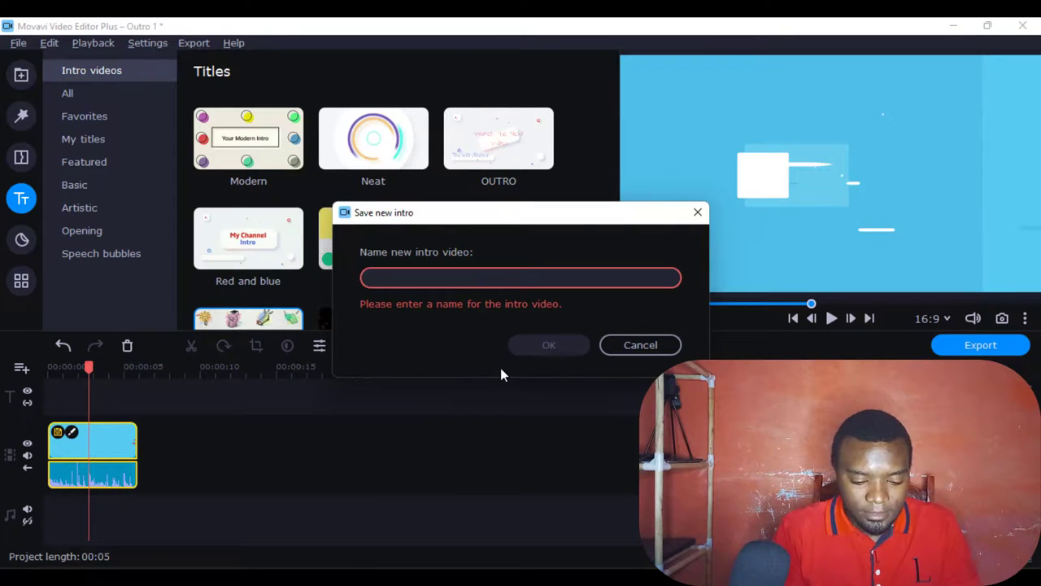
type("Our")
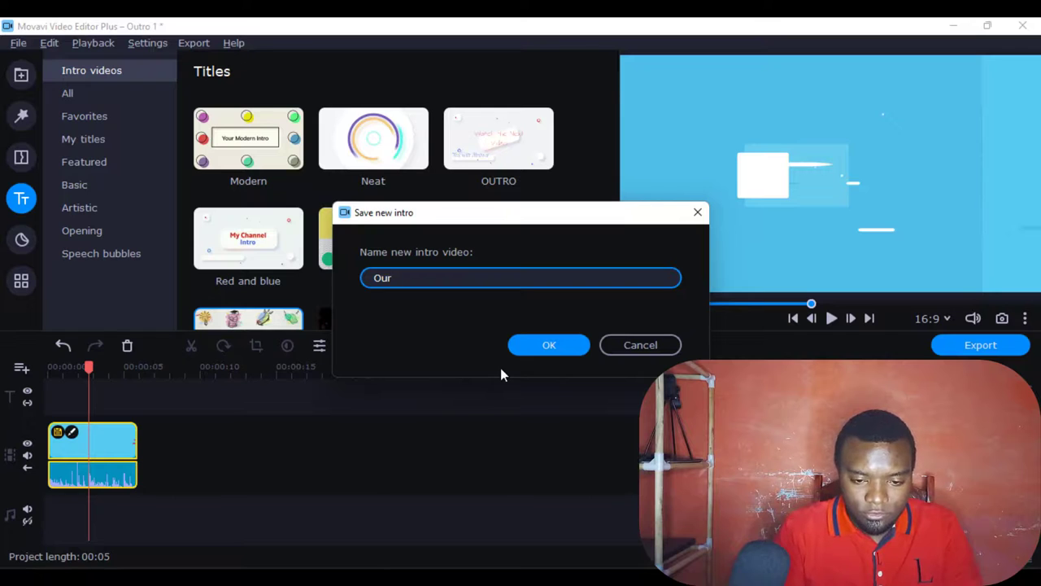
key("BackSpace")
type("tro")
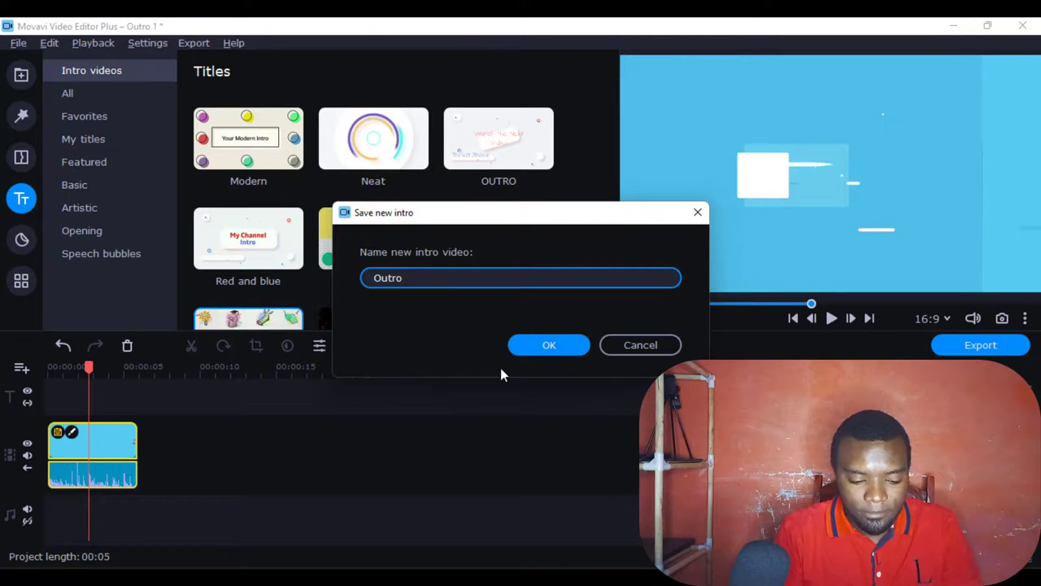
type(" @0")
key("BackSpace")
key("BackSpace")
type("20")
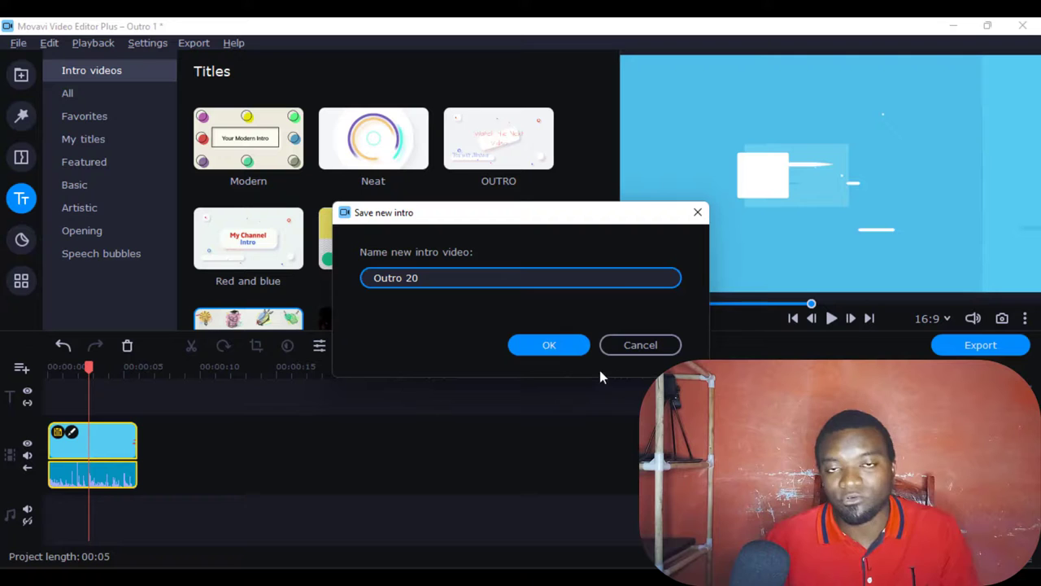
left_click(547, 351)
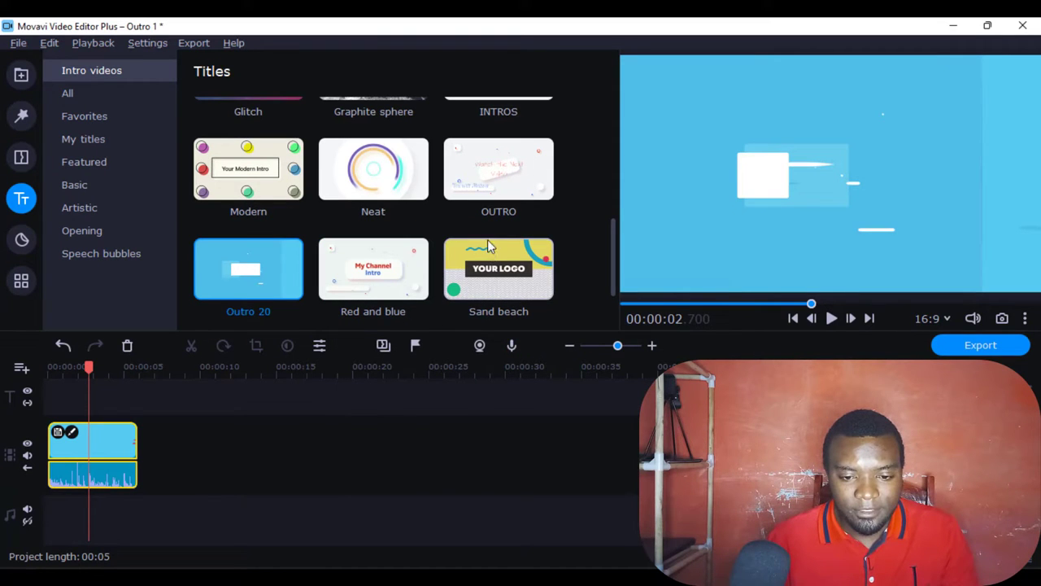
Step: Drop the Outro 20 intro after the first clip and play the now 11-second project
left_click_drag(254, 290, 225, 439)
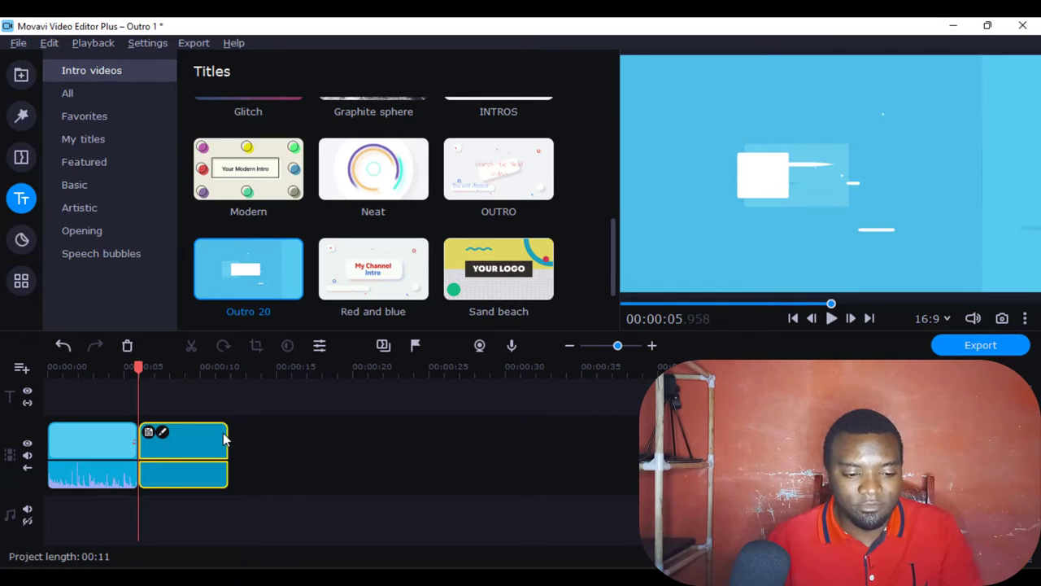
key("space")
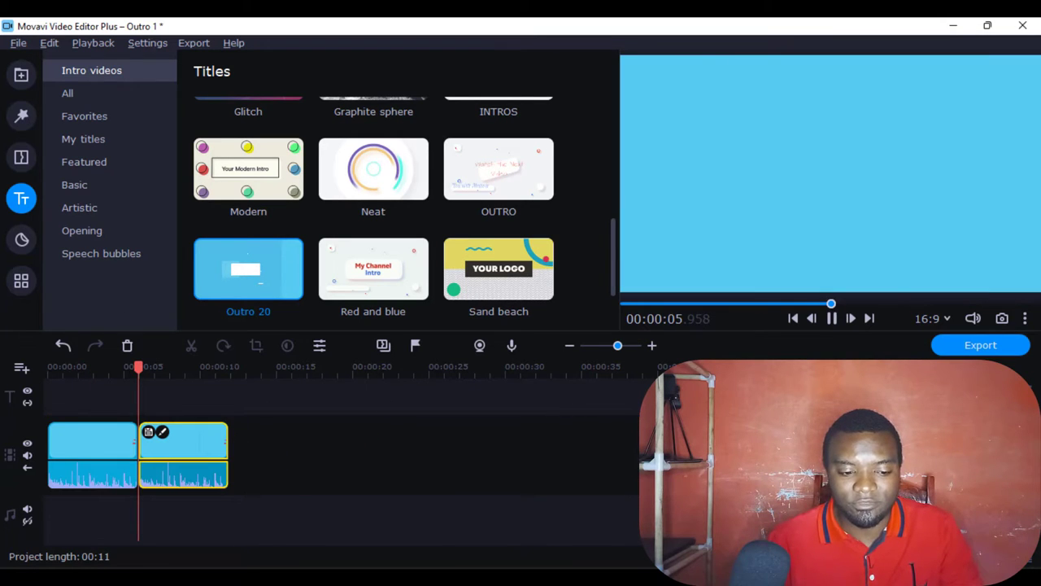